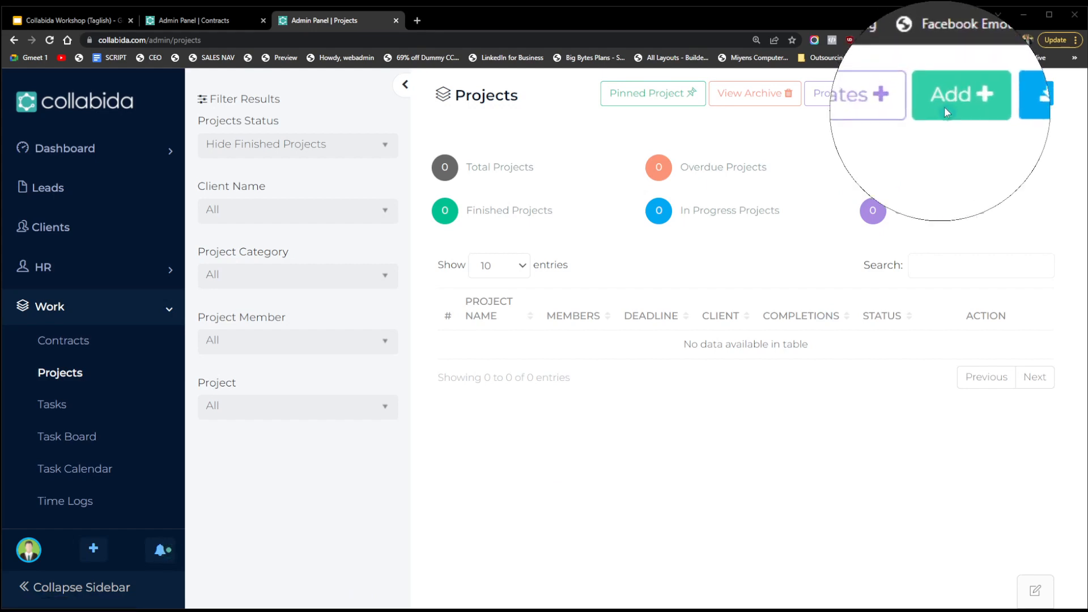
Start a new project and name it "Sales Video Animation"
left_click(942, 106)
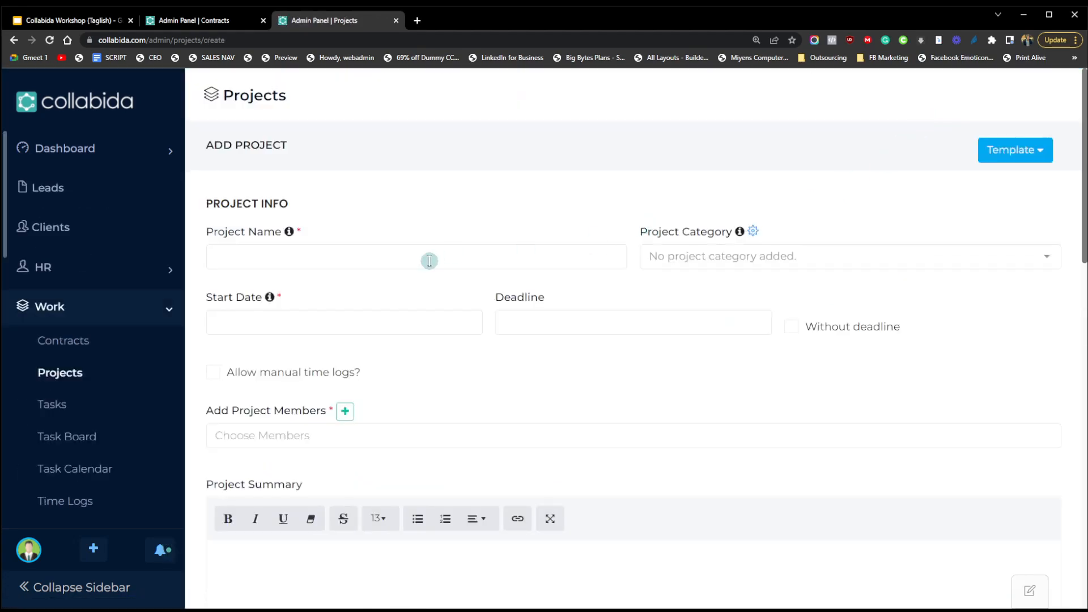
left_click(427, 261)
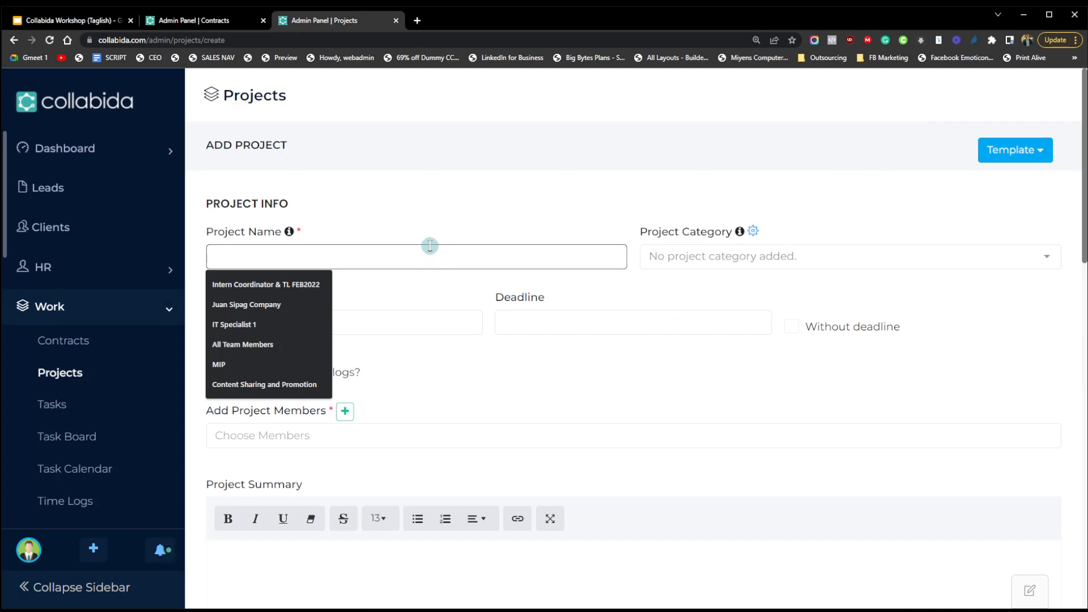
type("Video")
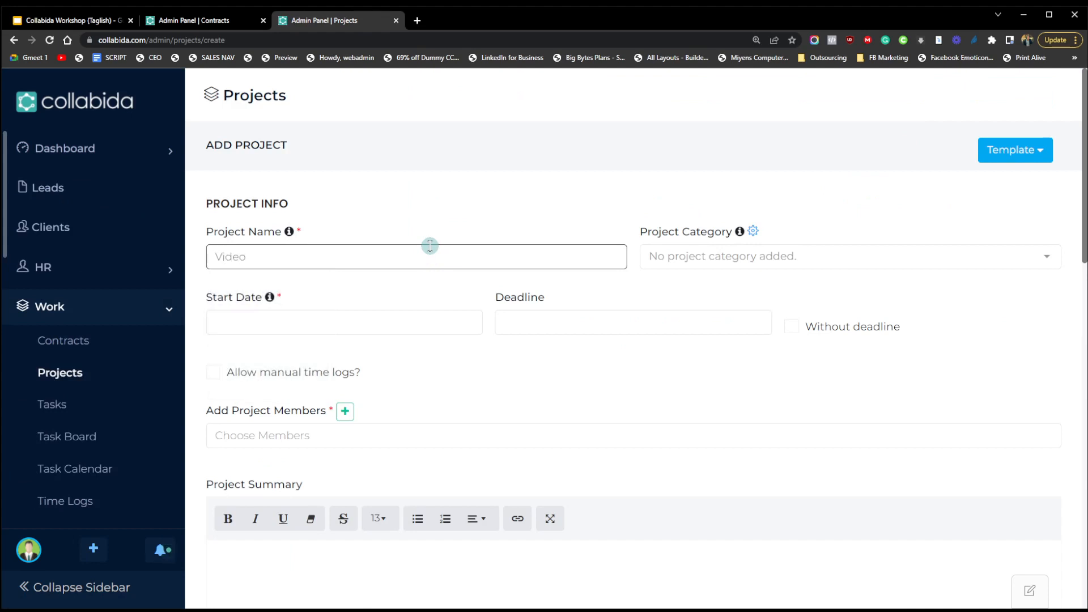
key("ctrl+a")
type("Sal")
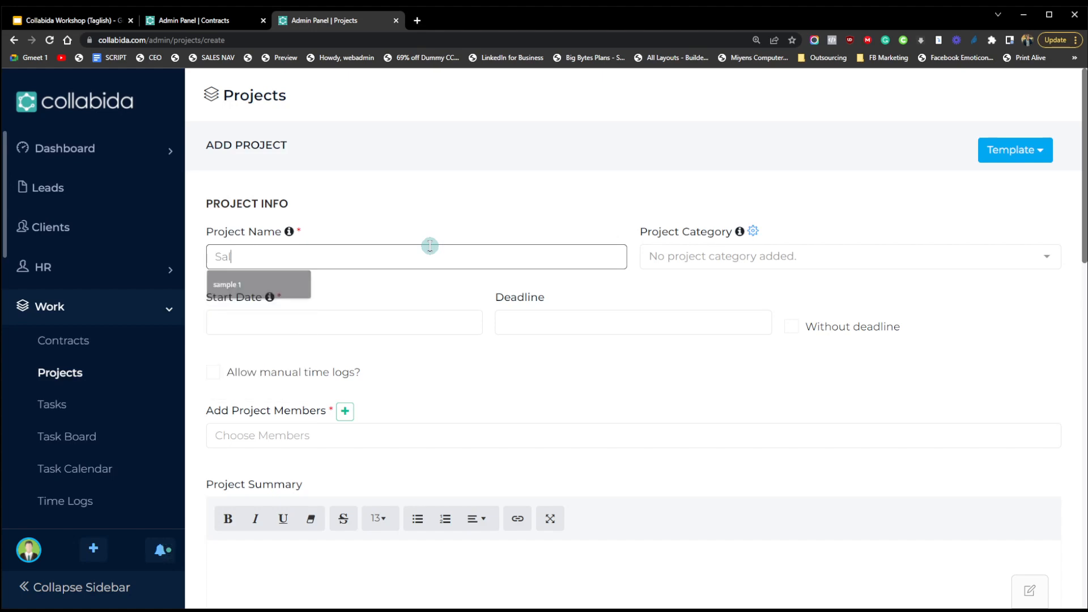
type("es Video ")
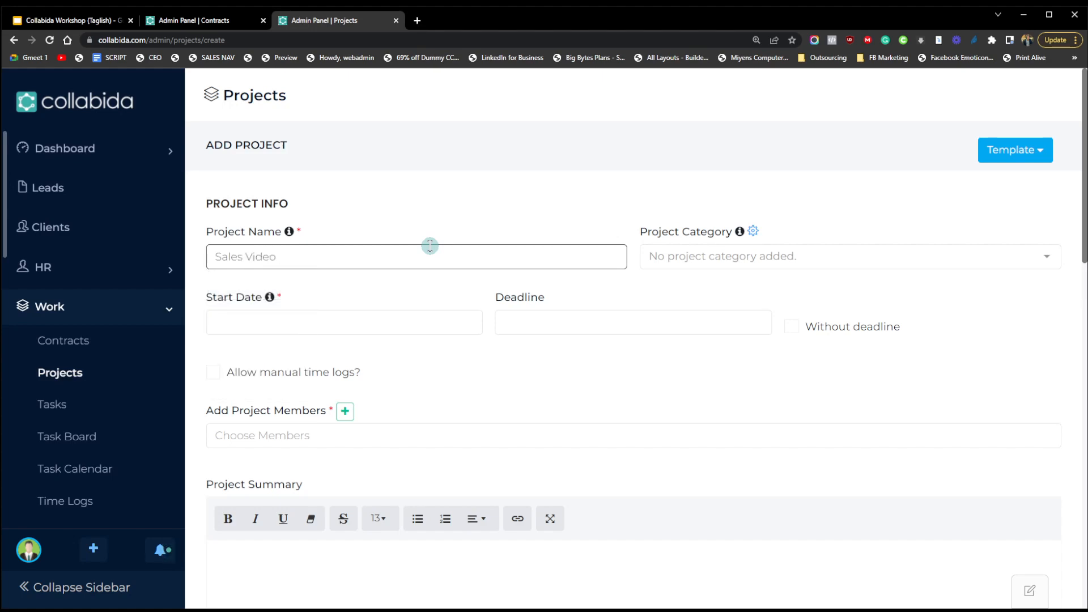
type("Animation")
Create a project category named "Video Project" for the new project and close the category dialog
left_click(780, 264)
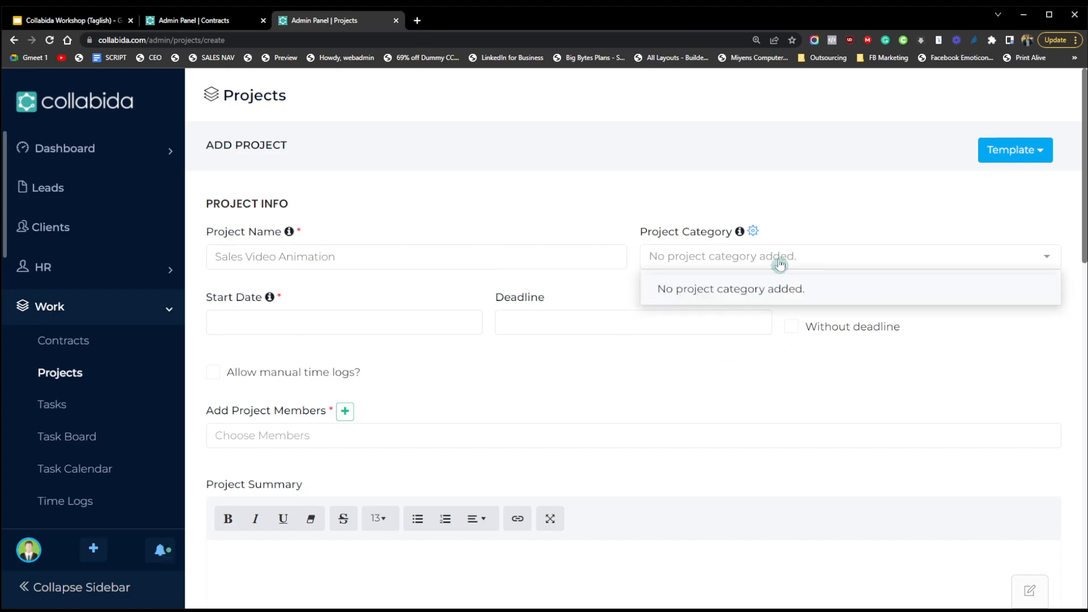
left_click(733, 236)
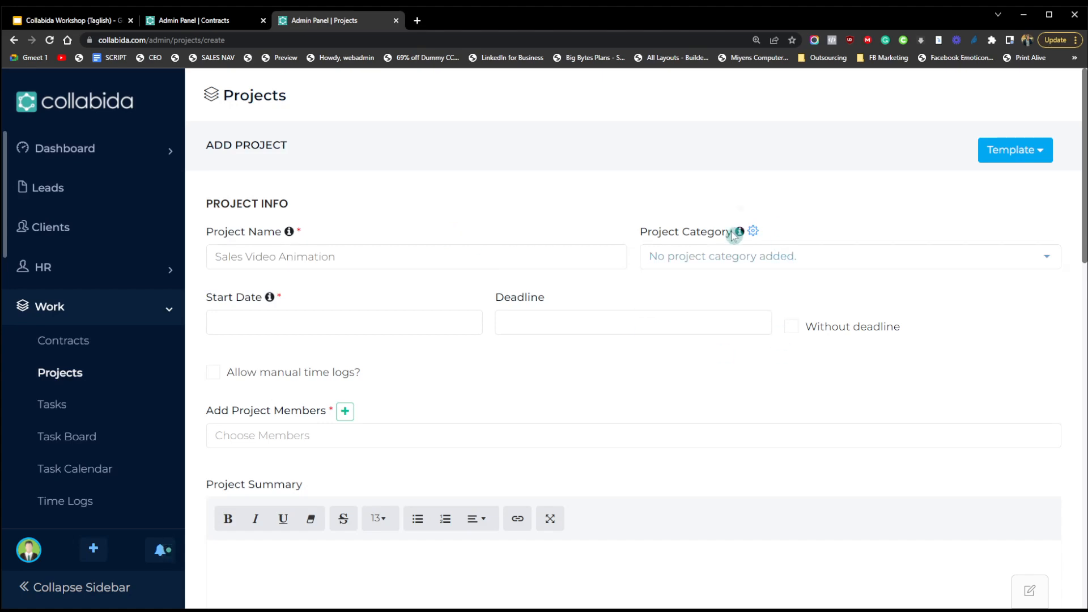
mouse_move(737, 235)
left_click(753, 231)
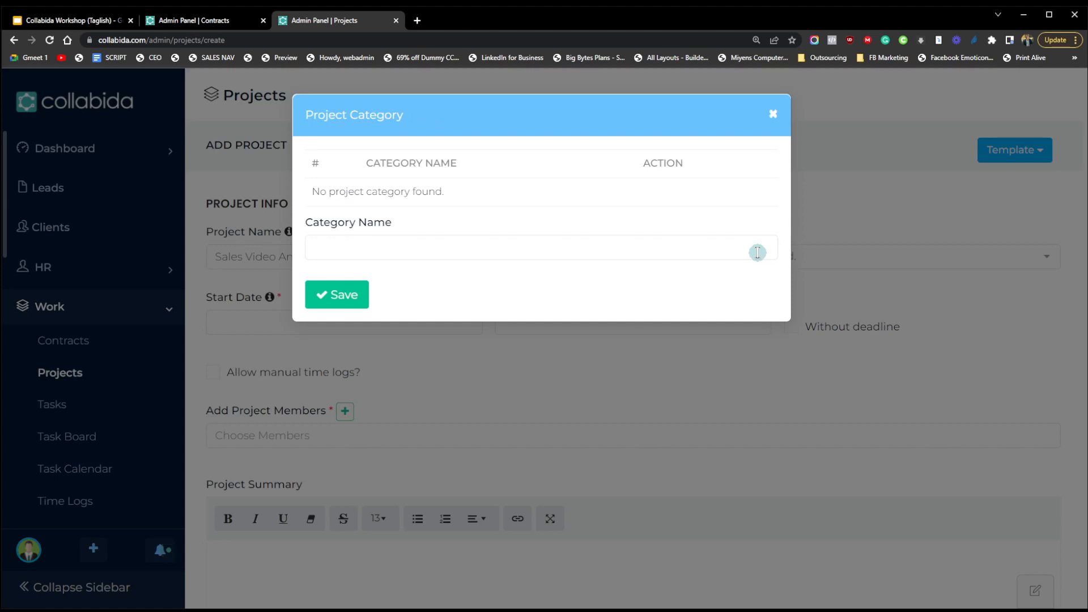
left_click(568, 247)
type("Vi")
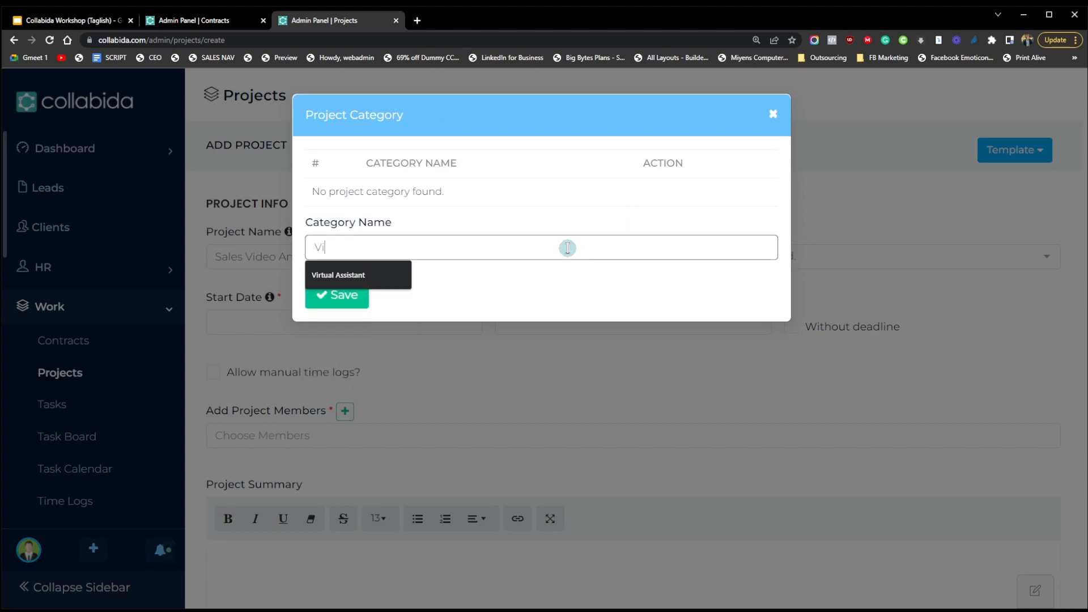
type("deo Project")
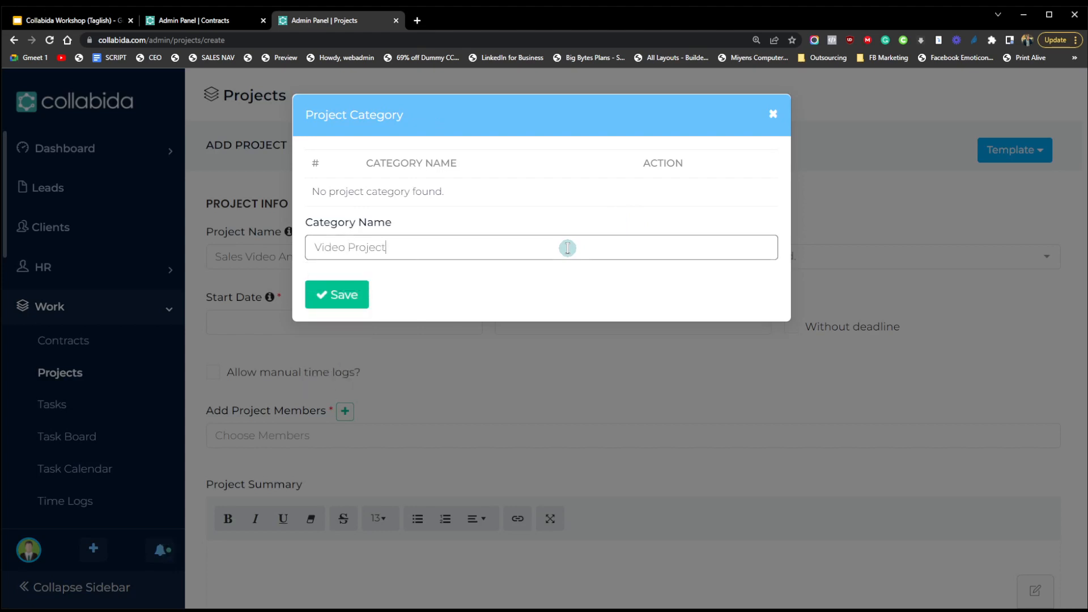
left_click(349, 305)
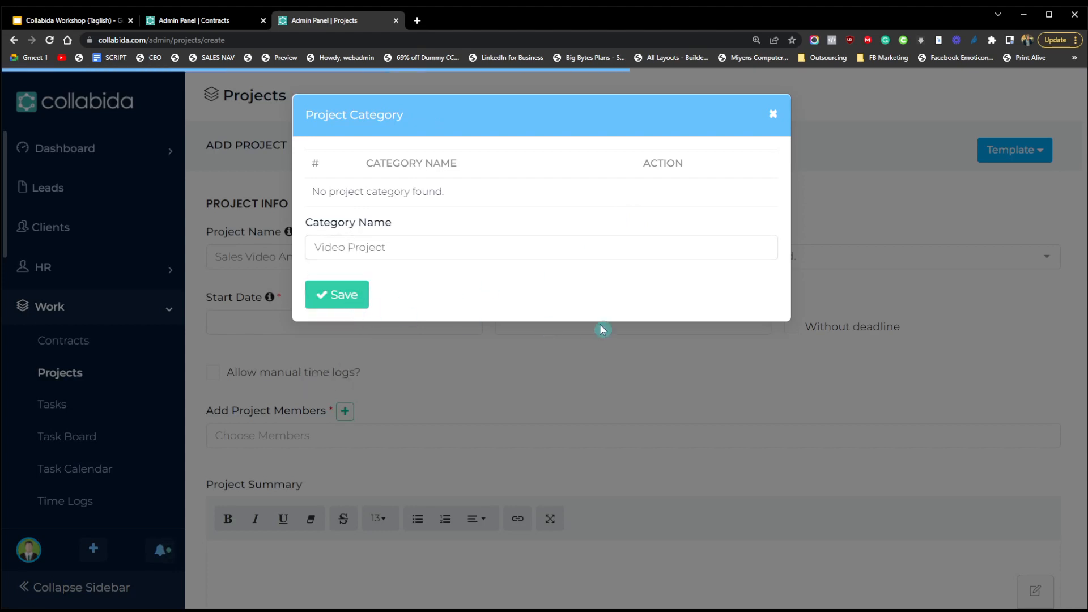
left_click(772, 116)
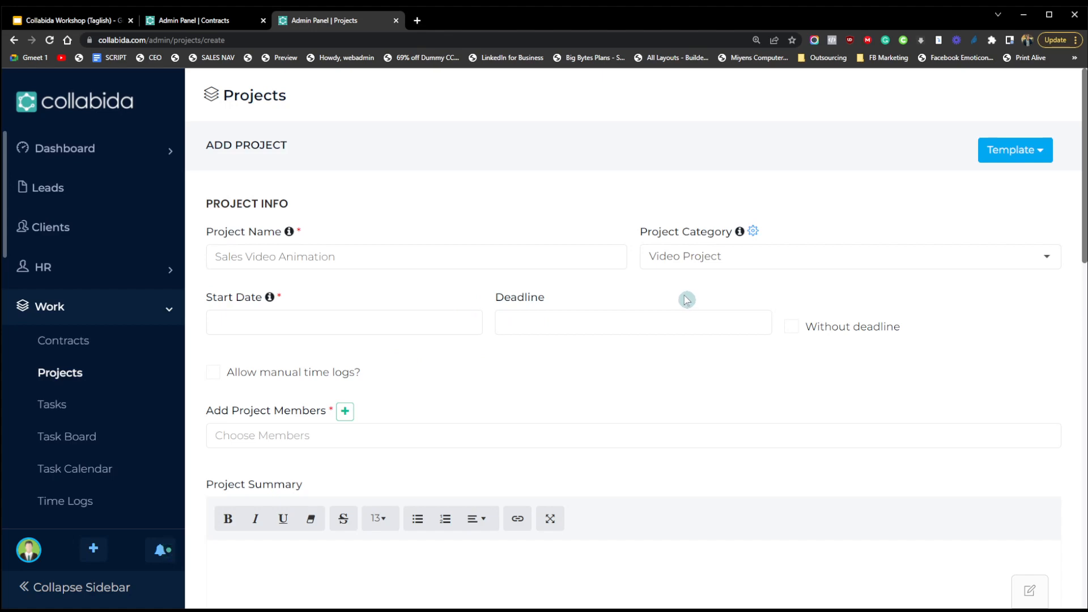
Set the project's start date to 06-04-2022
left_click(311, 326)
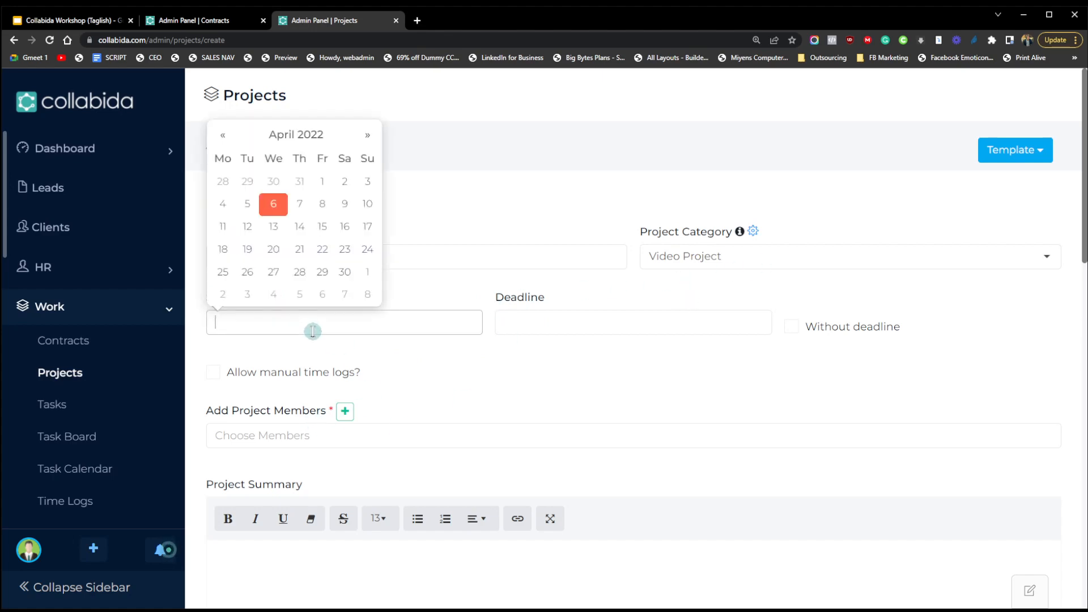
left_click(273, 204)
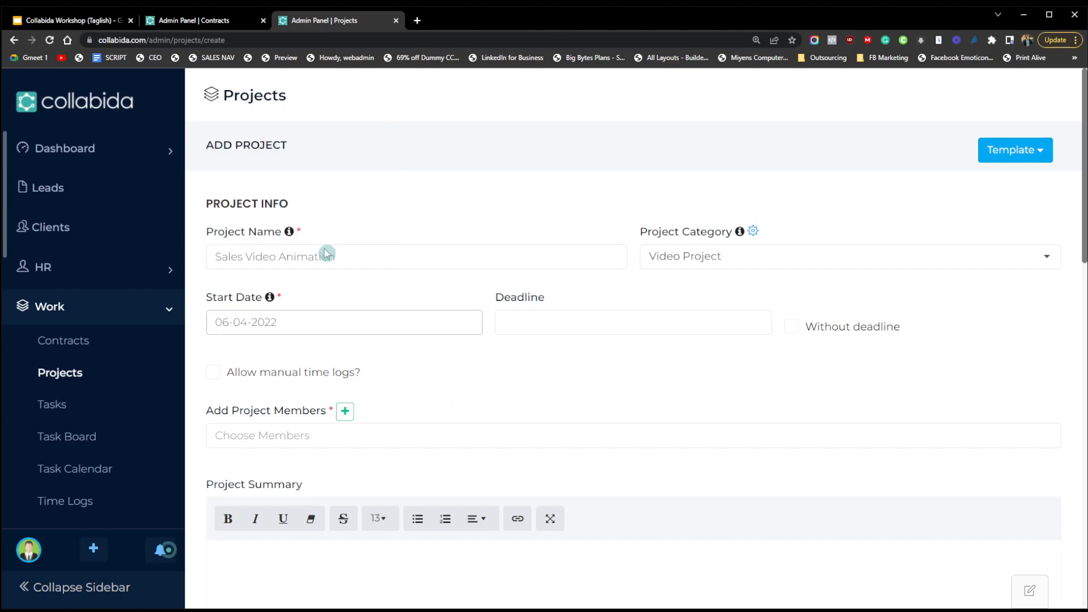
left_click(582, 324)
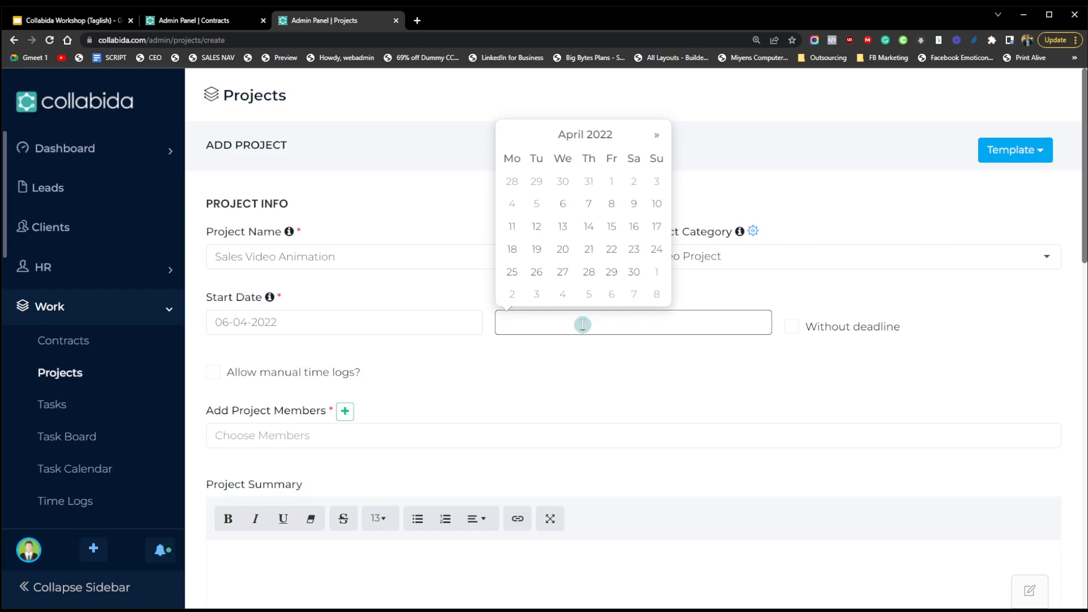
left_click(792, 329)
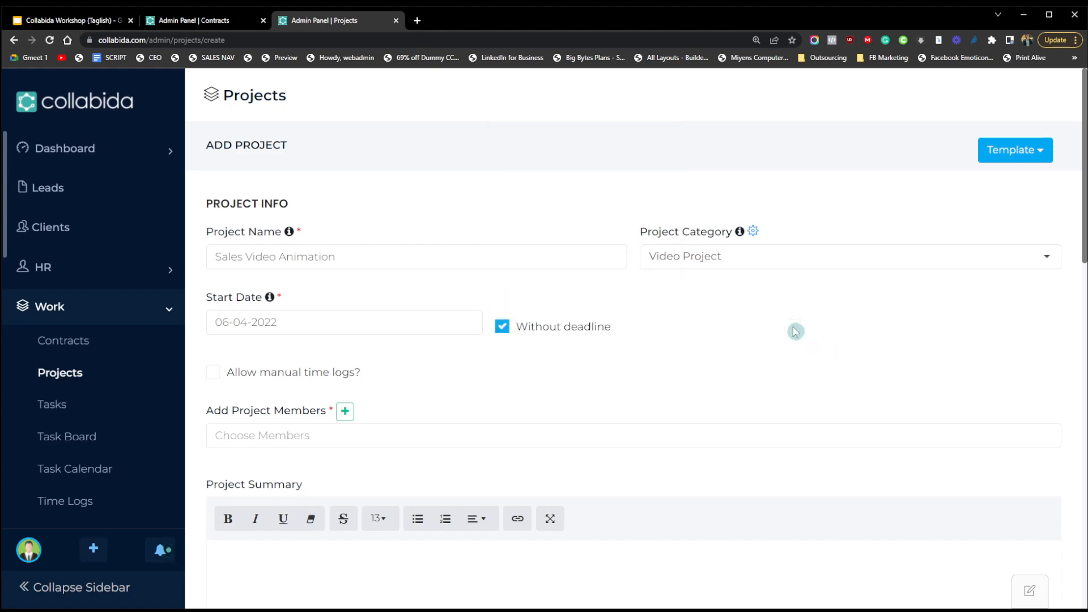
left_click(501, 327)
Set the project's deadline to 20-04-2022
left_click(584, 329)
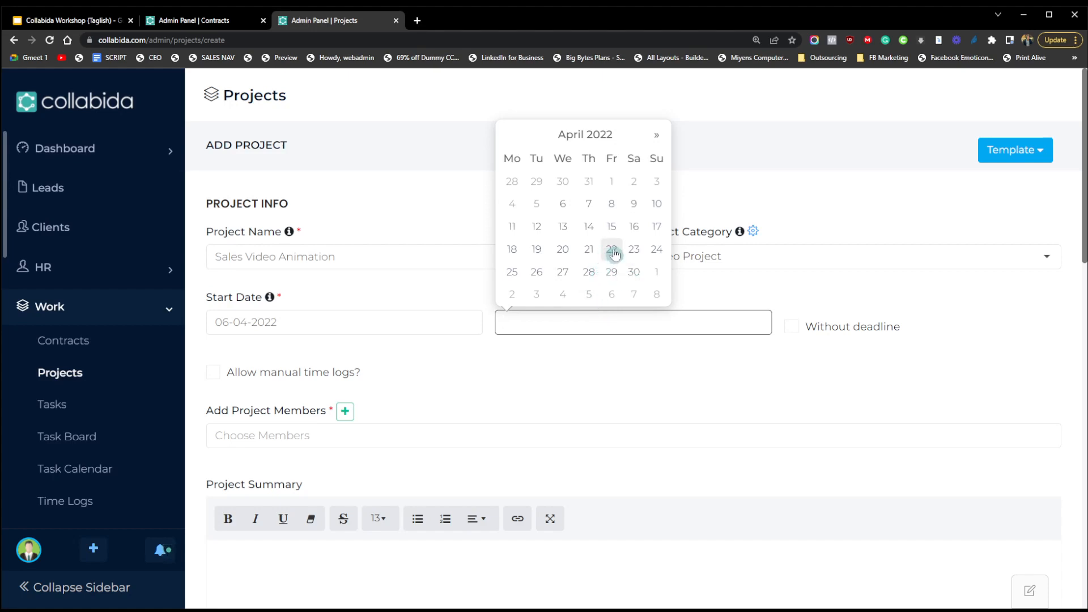
left_click(562, 252)
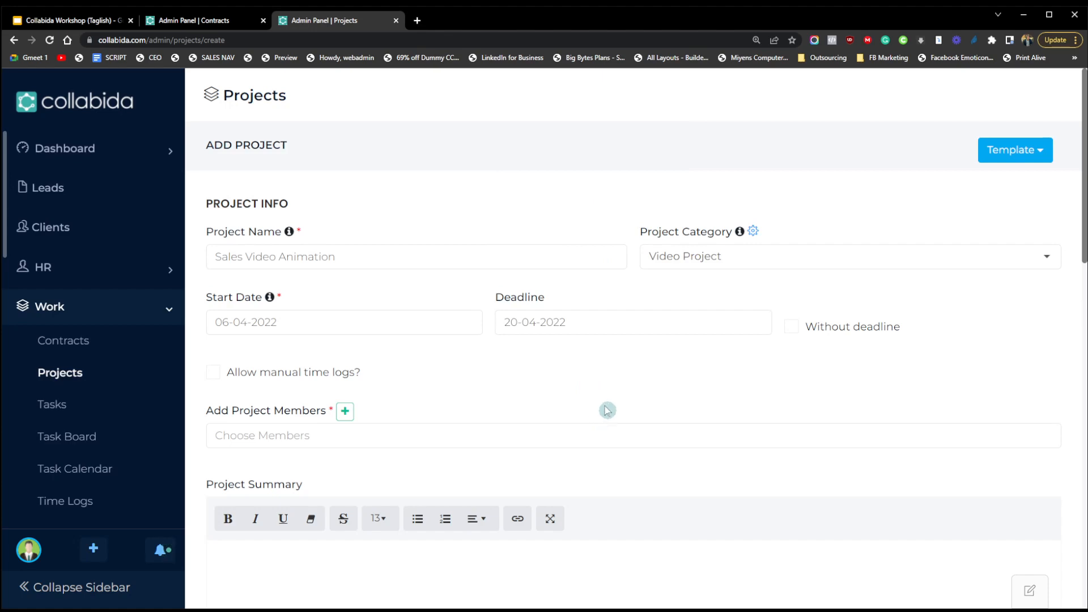
left_click(574, 324)
left_click(594, 355)
Enable manual time logs for the project
left_click(217, 378)
left_click(214, 373)
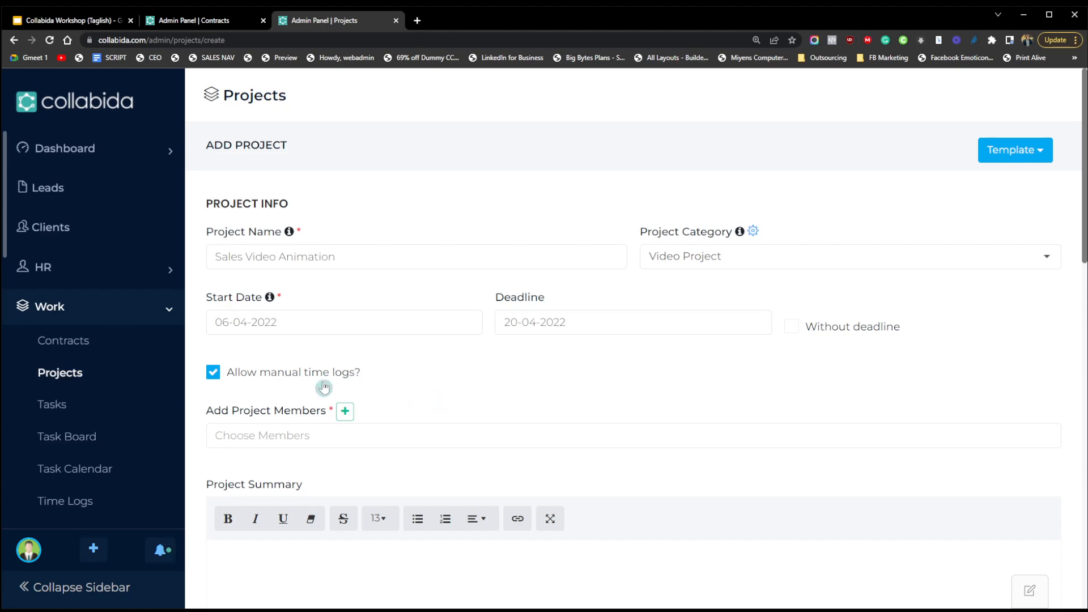
double_click(216, 374)
Add the admin's own account and the other listed employee as project members
scroll(439, 383, "down", 2)
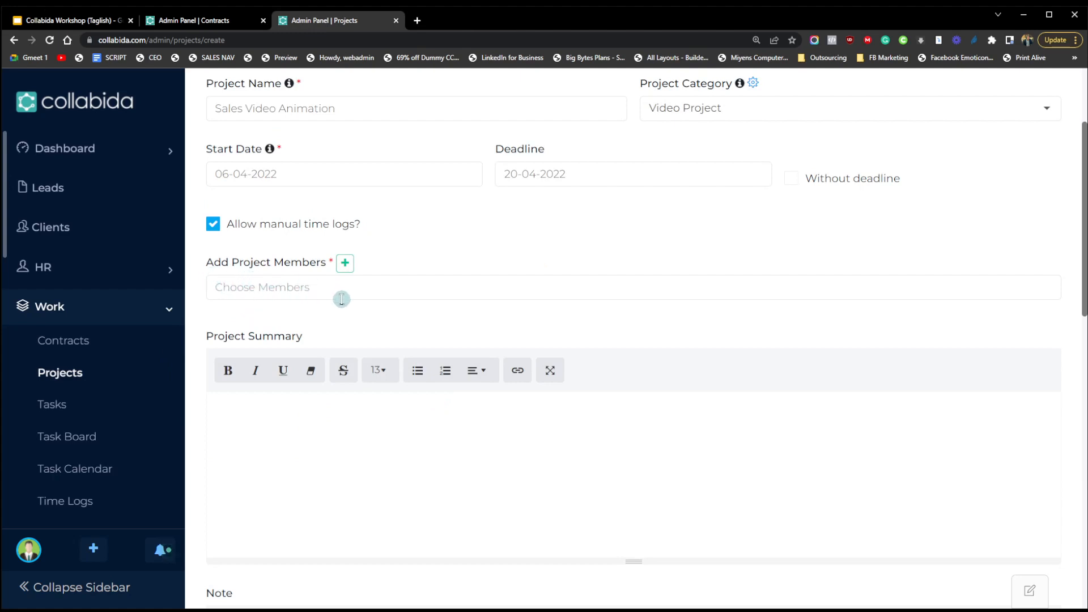
left_click(289, 290)
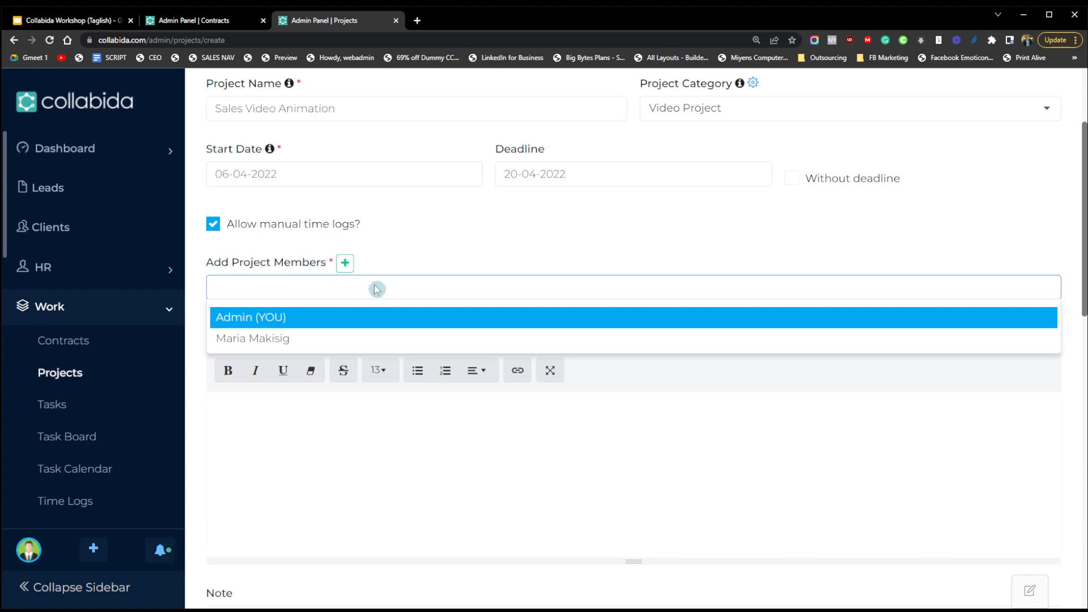
left_click(406, 254)
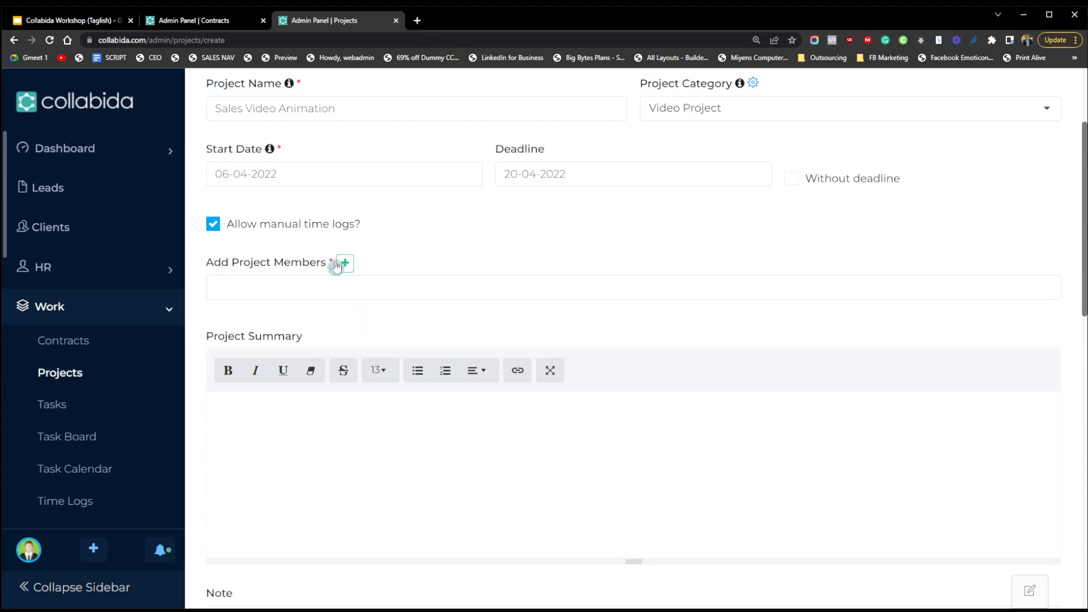
left_click(294, 283)
left_click(407, 247)
left_click(249, 290)
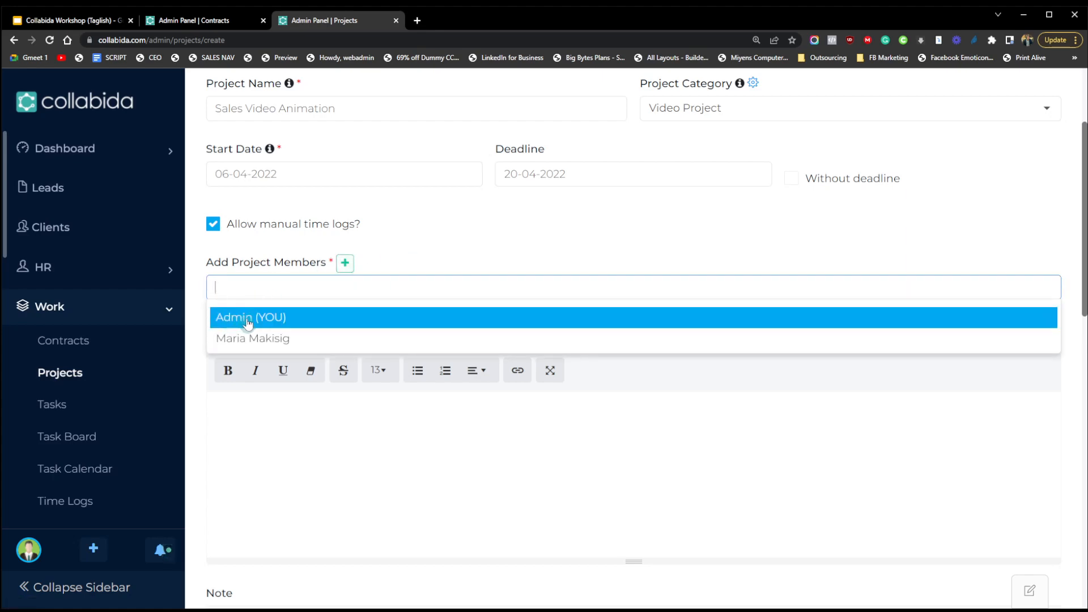
left_click(272, 323)
left_click(343, 292)
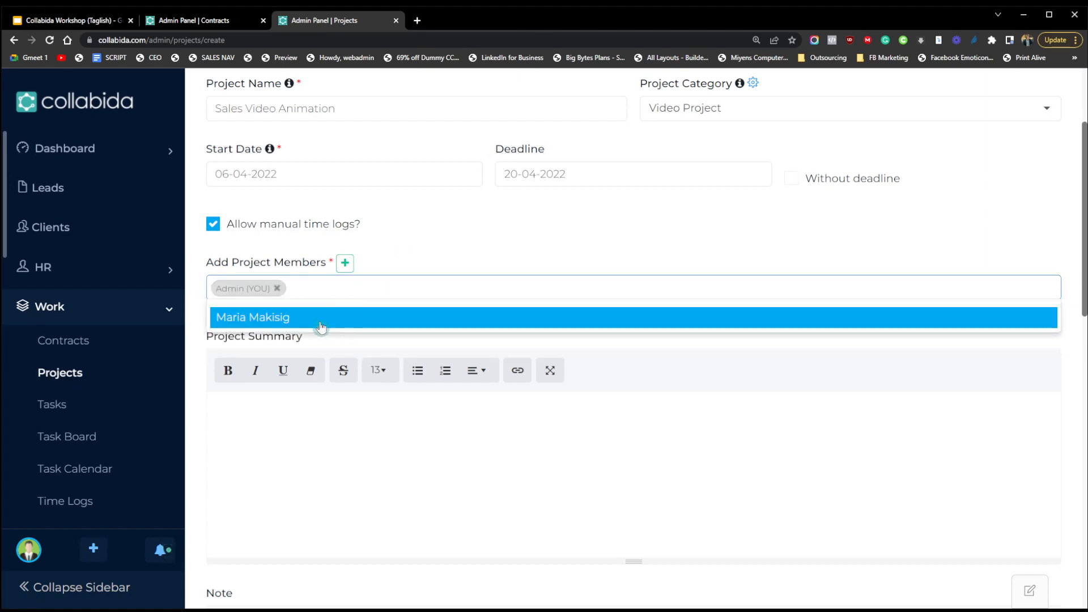
left_click(301, 318)
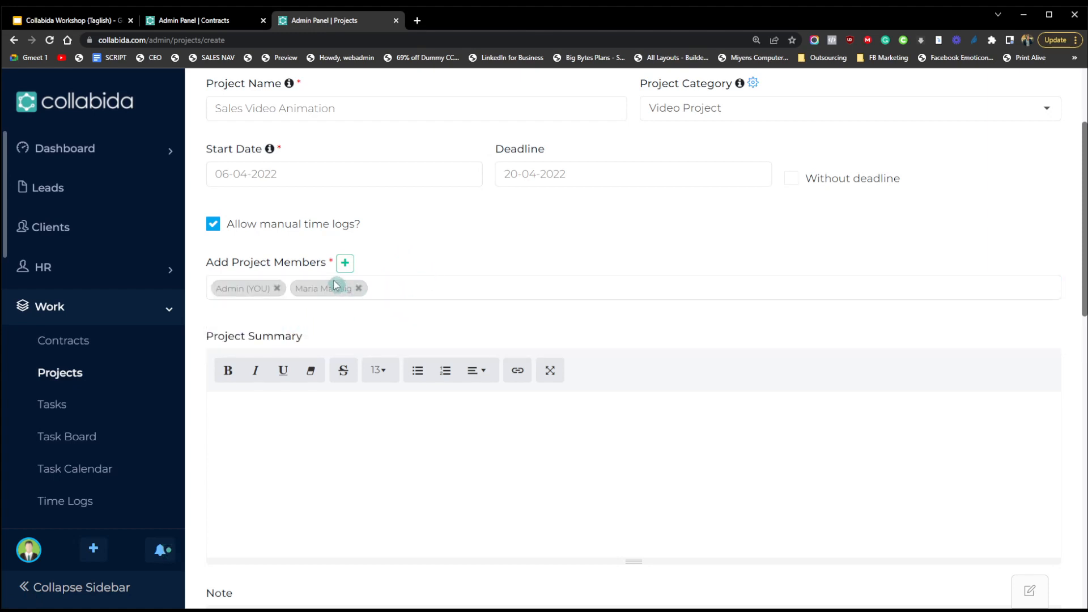
key("ctrl")
key("ctrl")
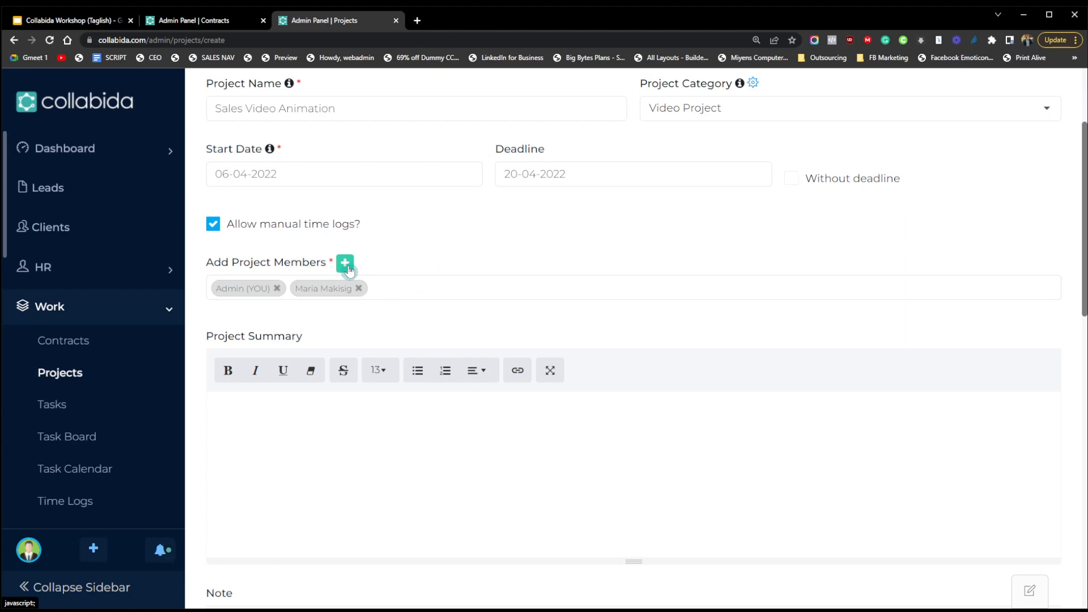
key("ctrl")
key("ctrl")
Enter "Sample project summary" as the opening line of the project summary
left_click(303, 436)
scroll(351, 439, "down", 2)
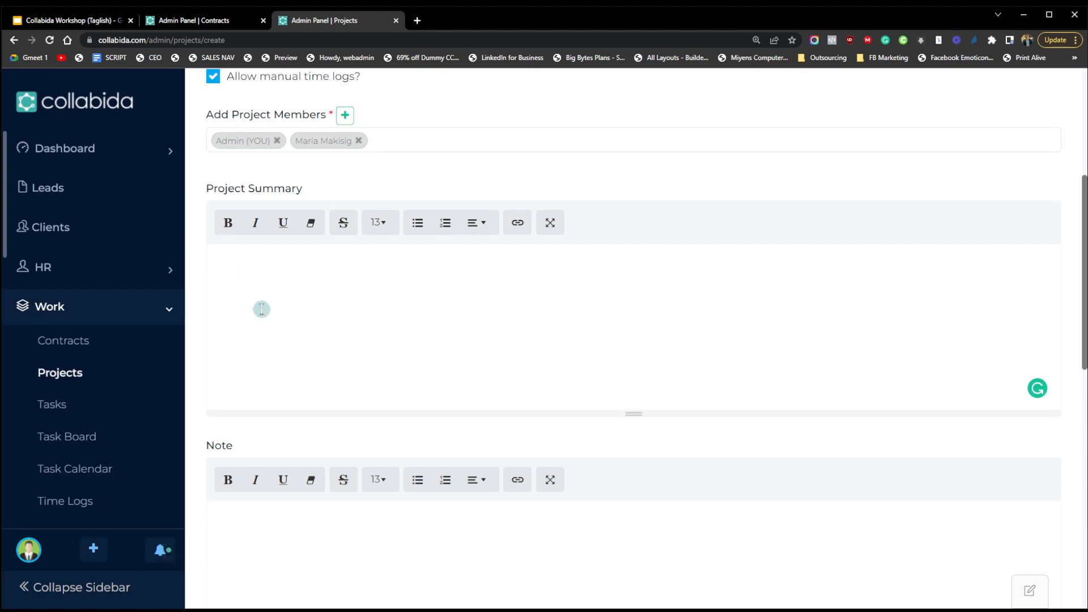
type("Sample")
type(" PRojec")
type("ject summary")
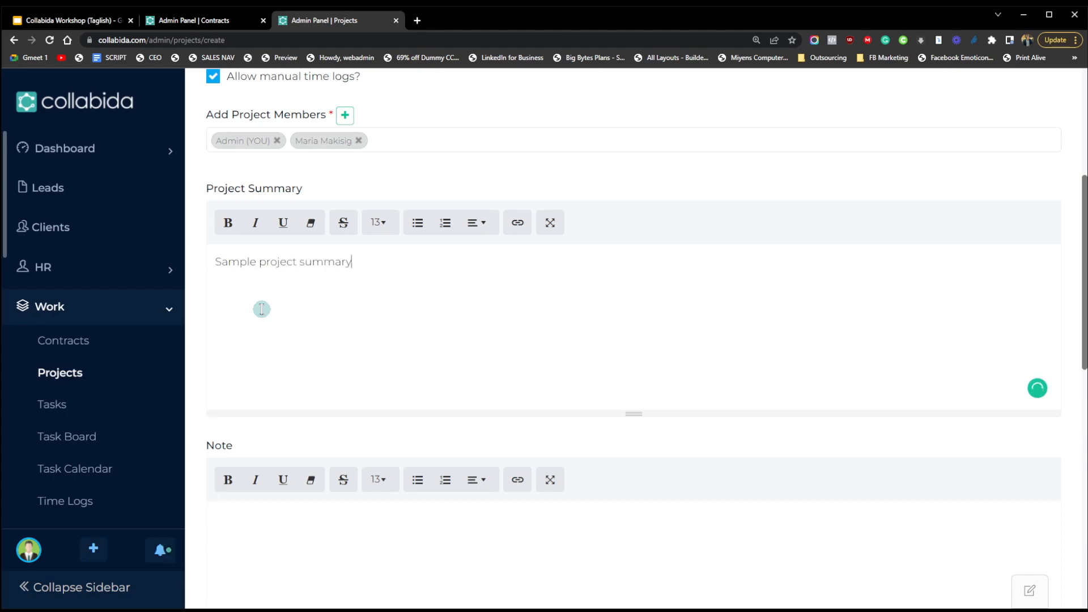
Add a bulleted list with Item 1, Item 2 and Item 3 below the project summary's opening line
left_click(416, 223)
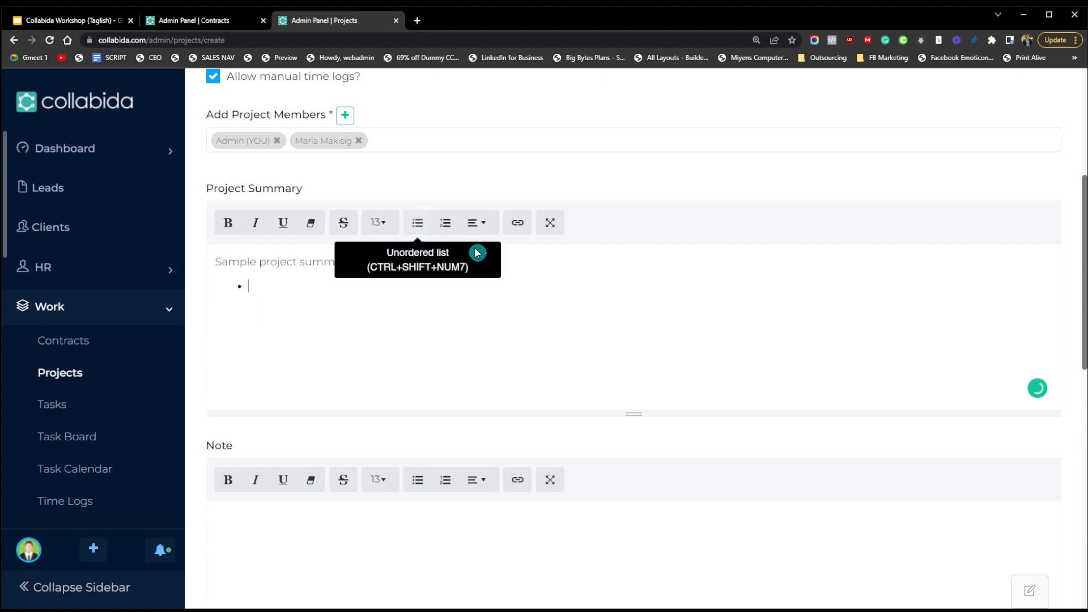
type("Item 1")
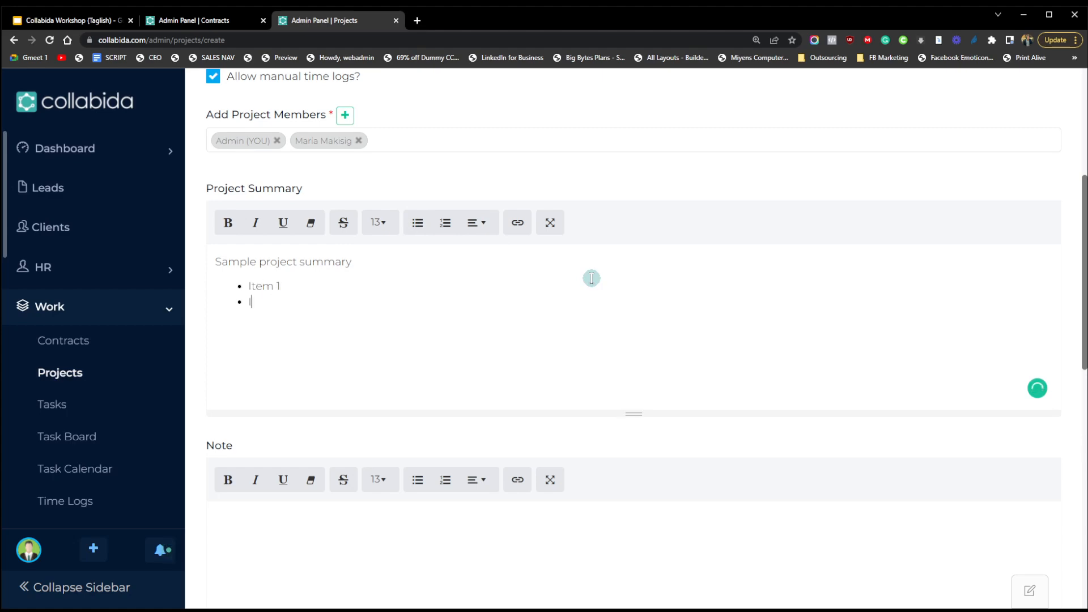
type("tem 2")
scroll(532, 338, "down", 3)
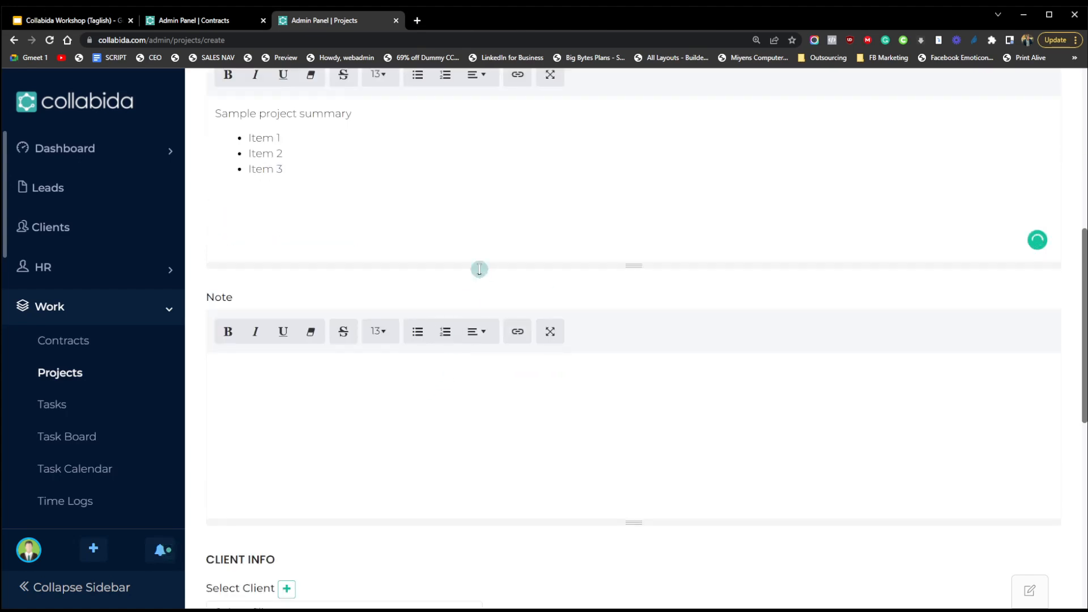
scroll(478, 266, "up", 3)
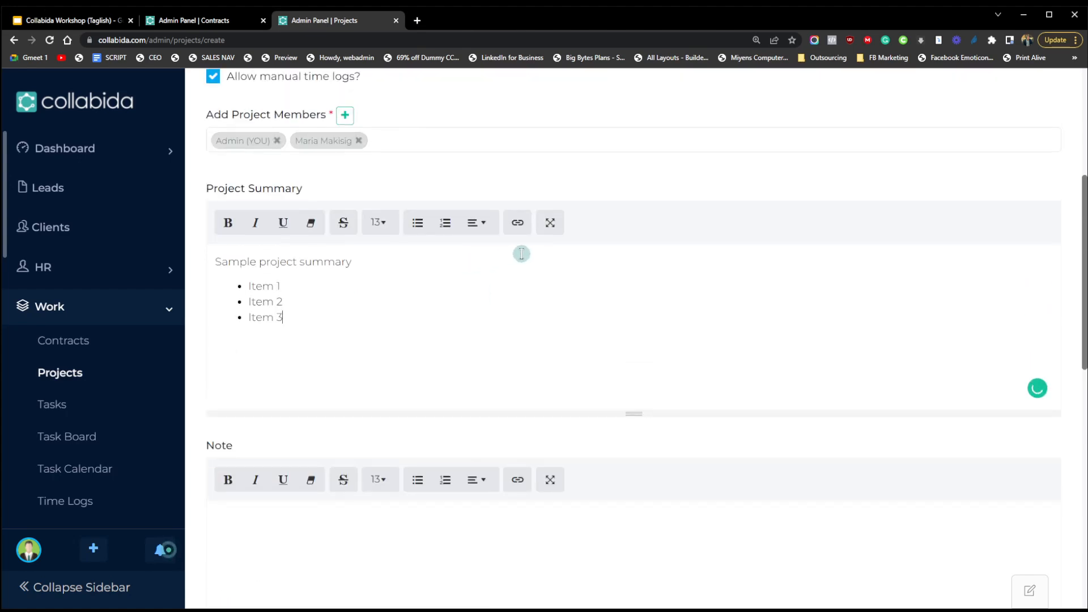
left_click(281, 286)
left_click_drag(290, 285, 245, 286)
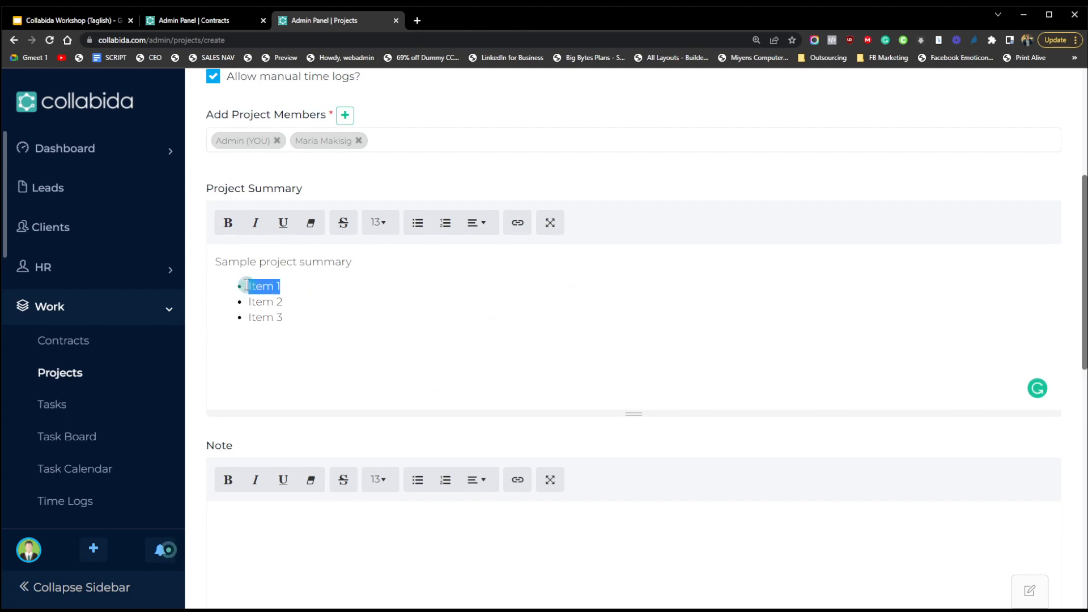
left_click(515, 229)
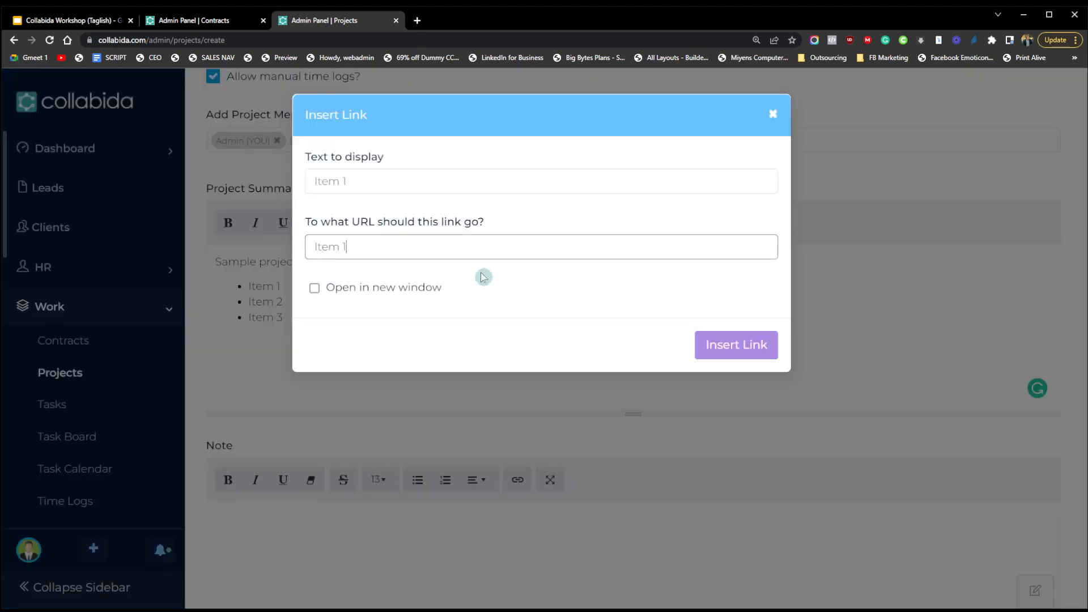
left_click_drag(413, 247, 290, 247)
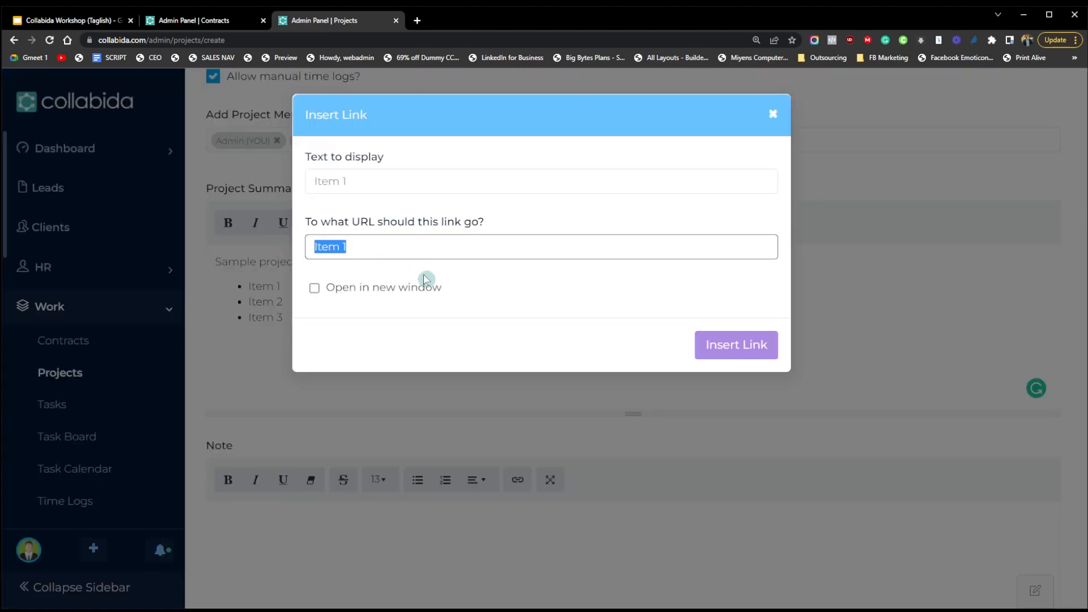
type("https")
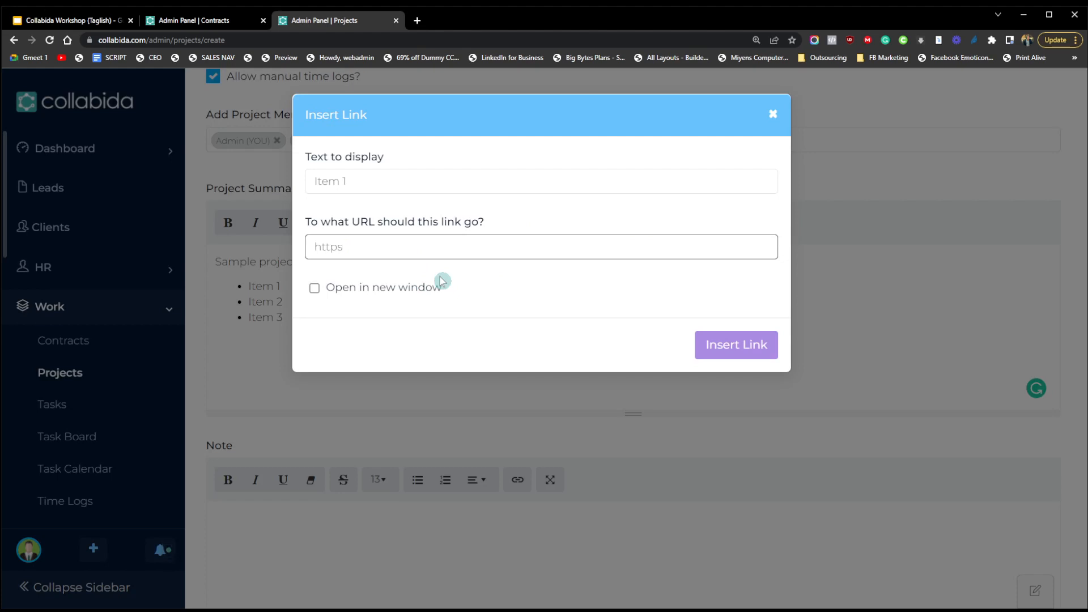
type("://collabida.com")
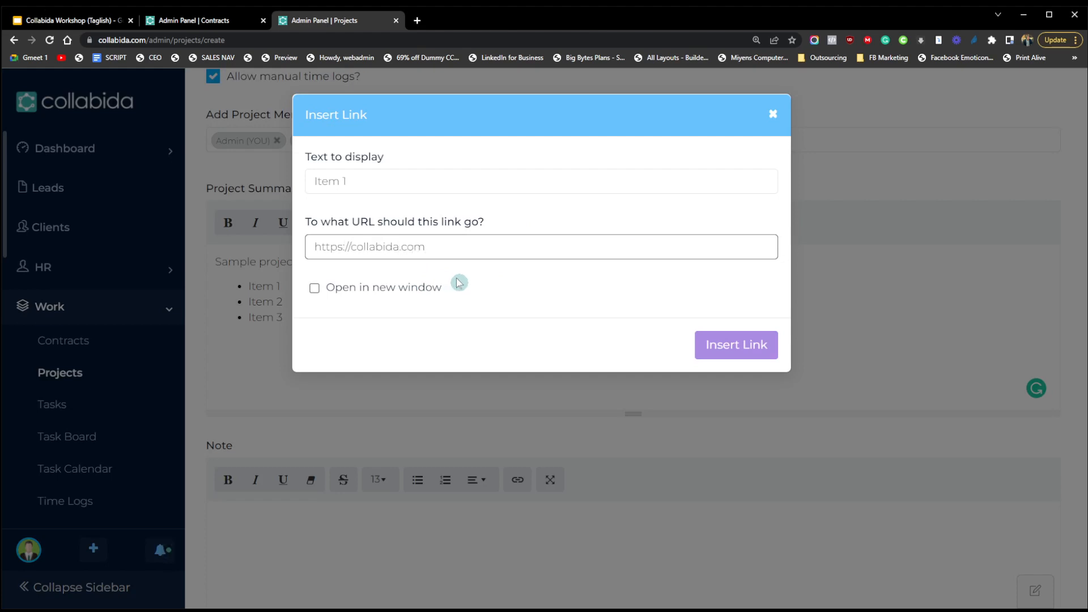
left_click(335, 294)
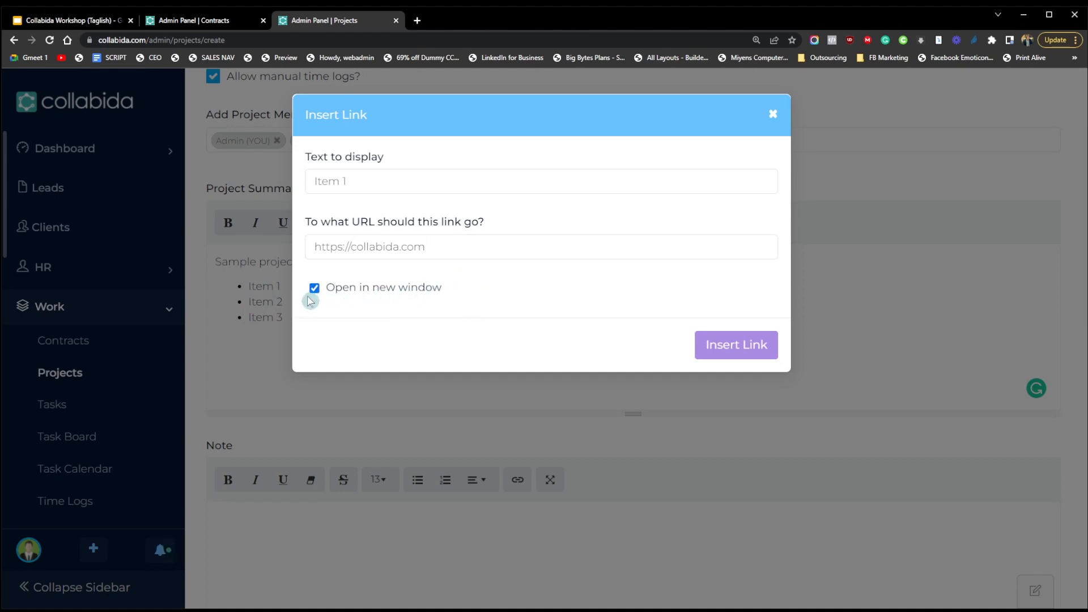
left_click(708, 347)
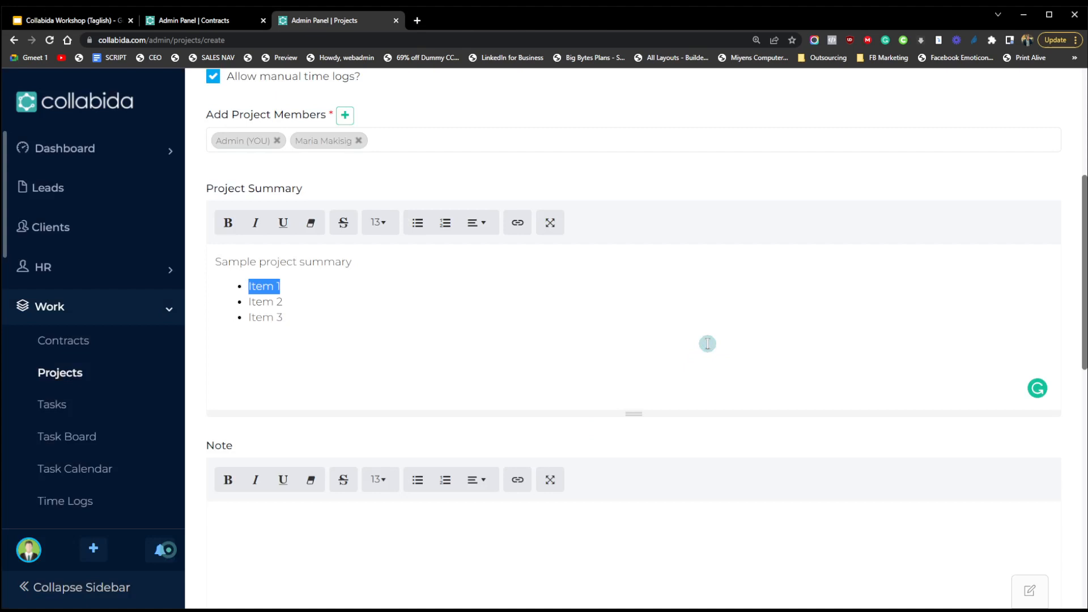
Test the Item 1 link by opening its web page, and return to the project form
left_click(340, 313)
left_click(277, 288)
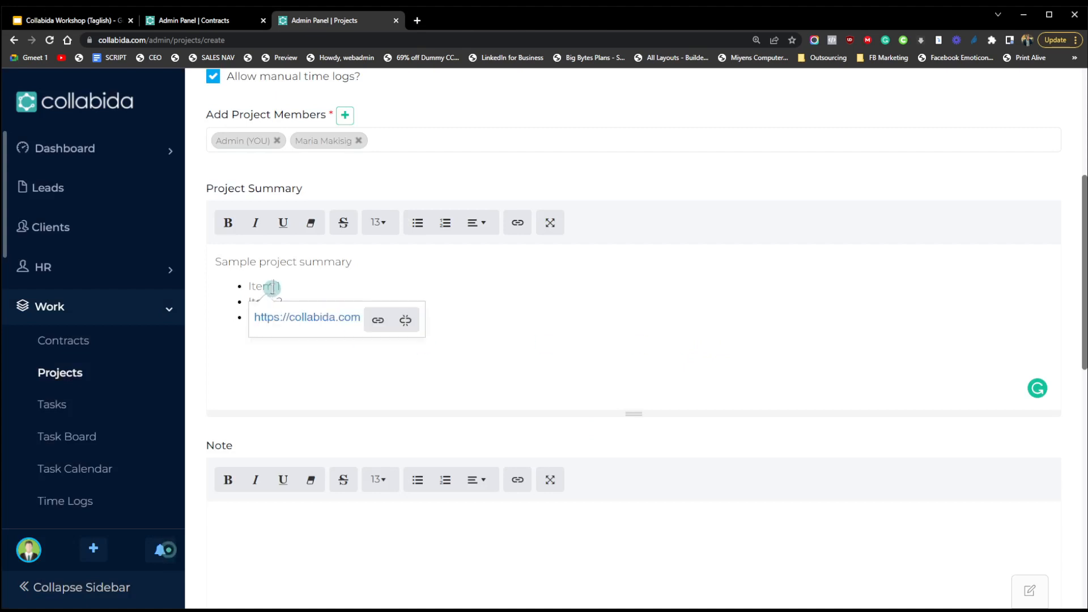
left_click(323, 318)
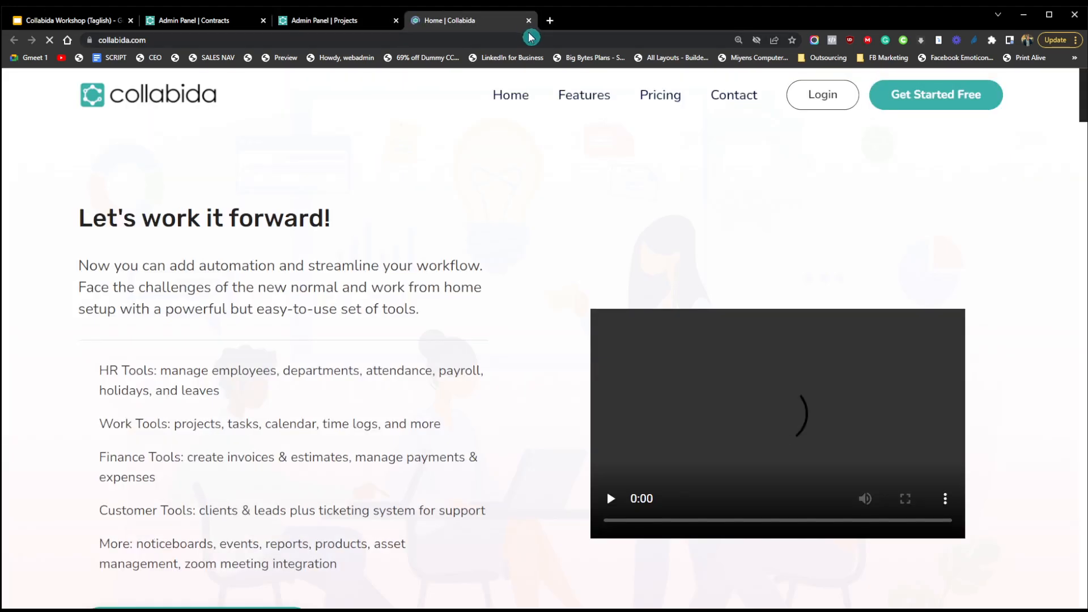
left_click(529, 21)
left_click(467, 346)
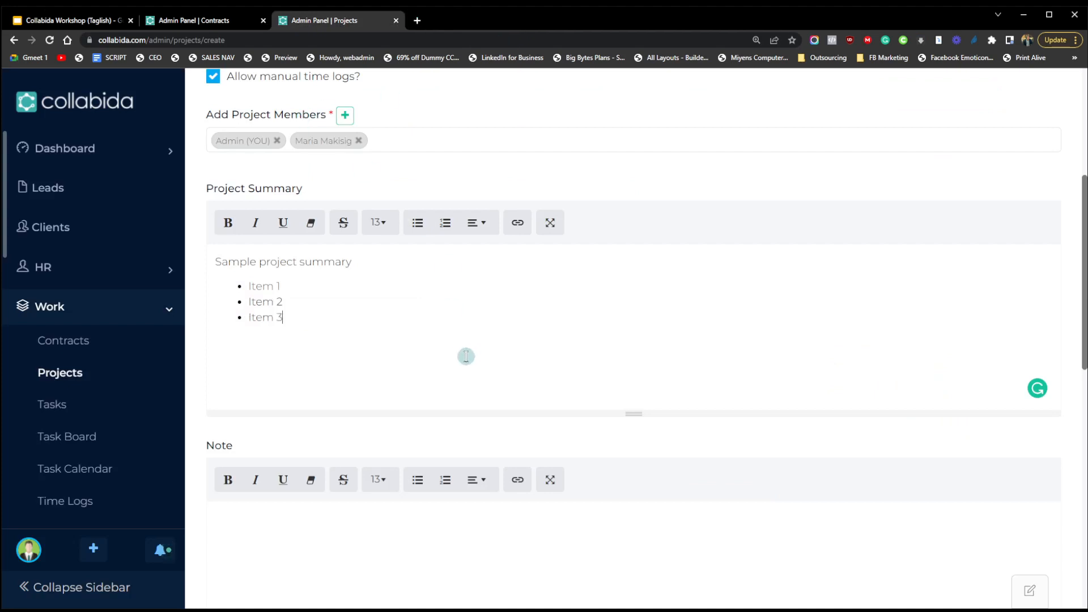
Assign the existing client to the project in the client info section, leaving the note empty
scroll(452, 374, "down", 3)
left_click(391, 422)
scroll(362, 396, "down", 3)
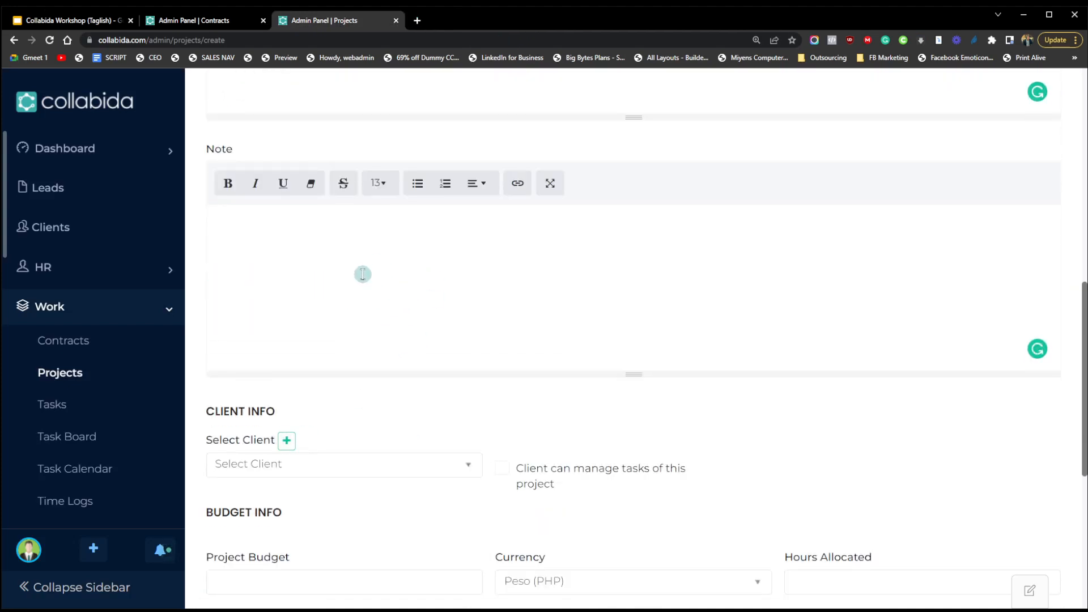
scroll(396, 329, "down", 3)
left_click(414, 251)
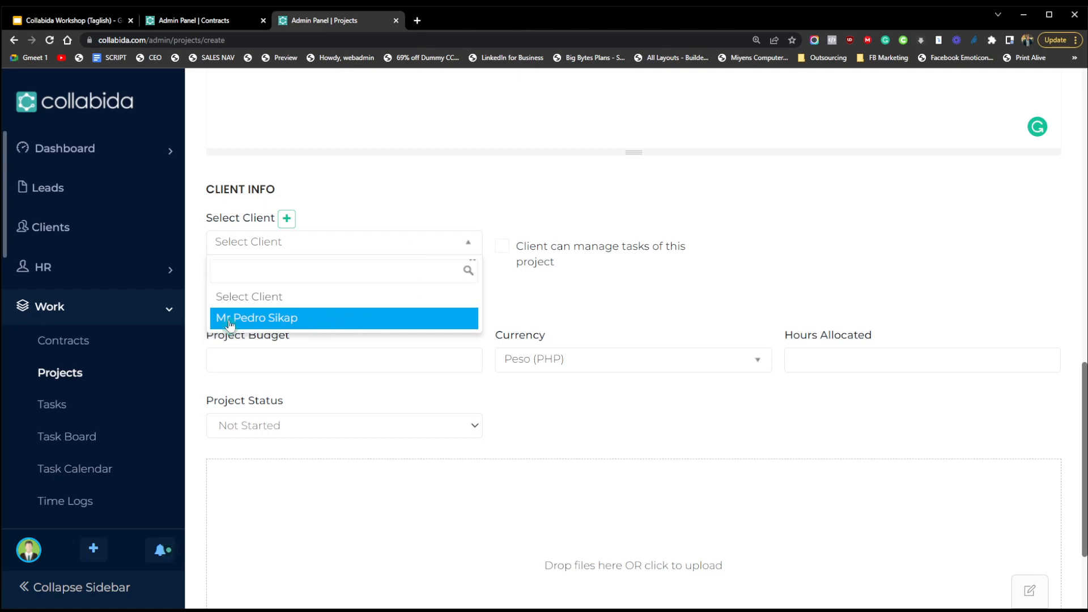
left_click(284, 321)
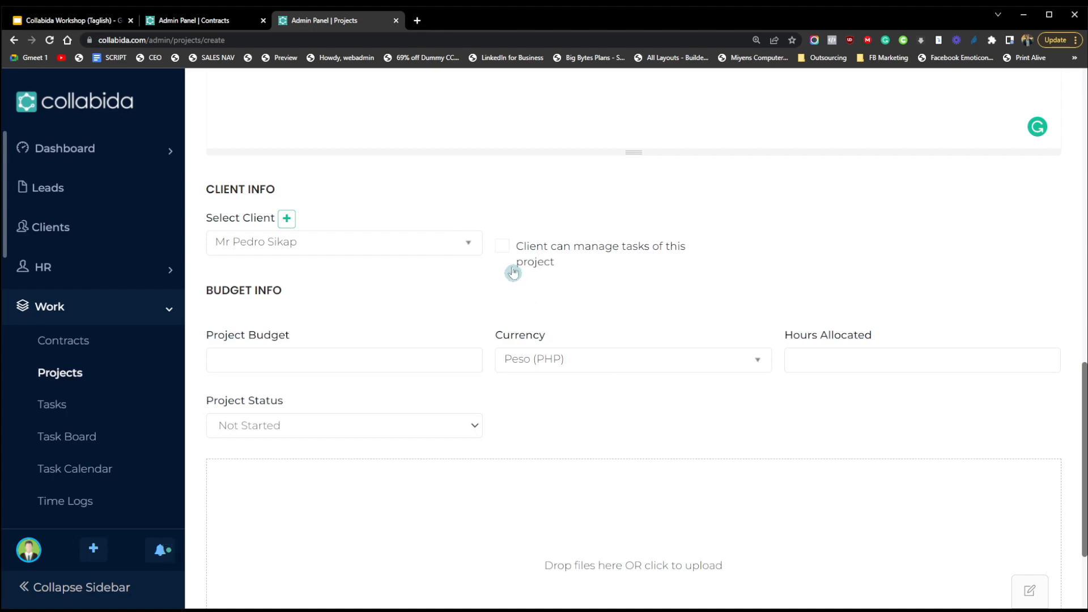
Collapse the navigation sidebar and enlarge the page to 200%
left_click(90, 588)
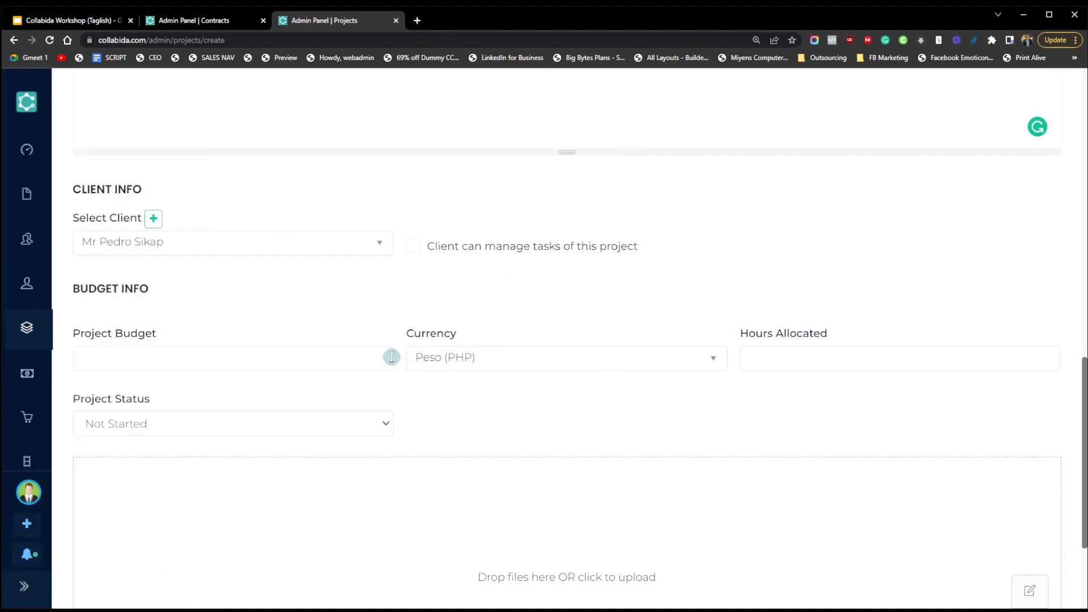
key("ctrl+plus")
key("ctrl+plus")
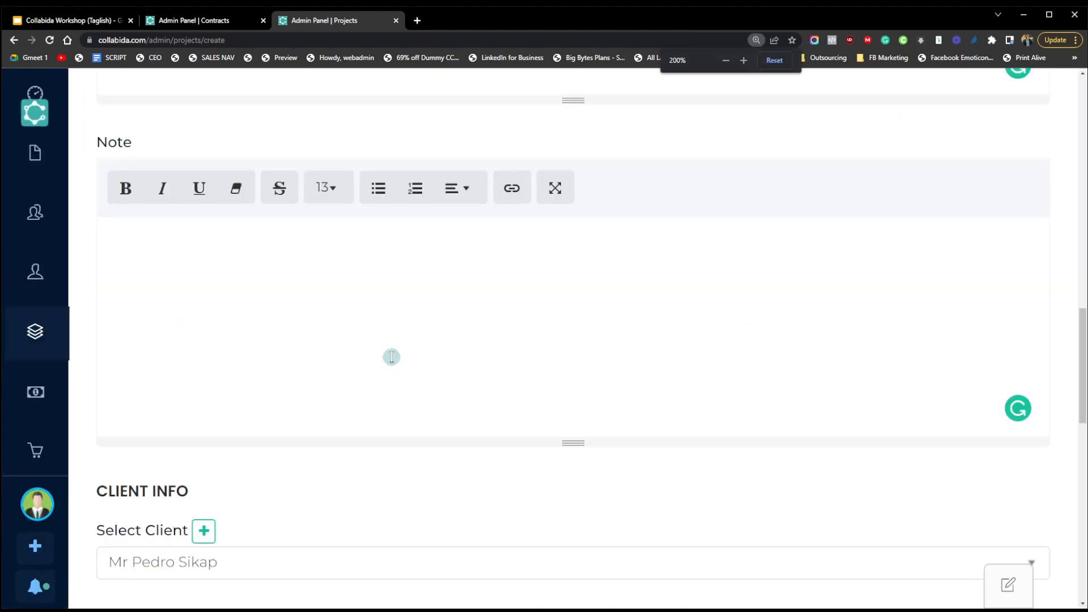
Allow the client to manage tasks of this project and enable task notifications to the client
scroll(391, 356, "down", 6)
scroll(446, 401, "down", 3)
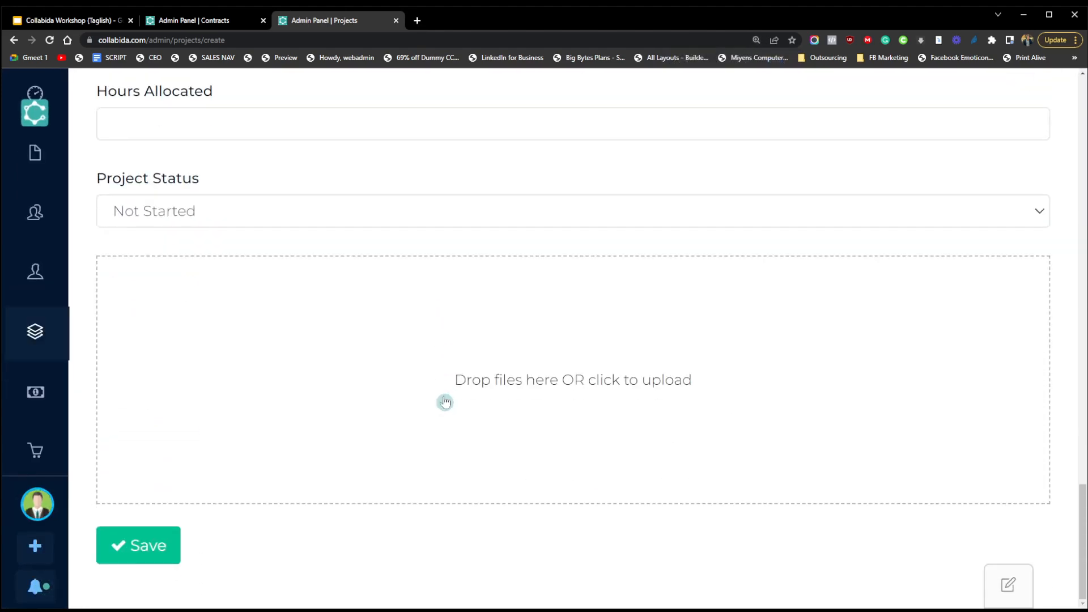
scroll(446, 400, "up", 4)
scroll(445, 401, "down", 3)
scroll(446, 401, "up", 10)
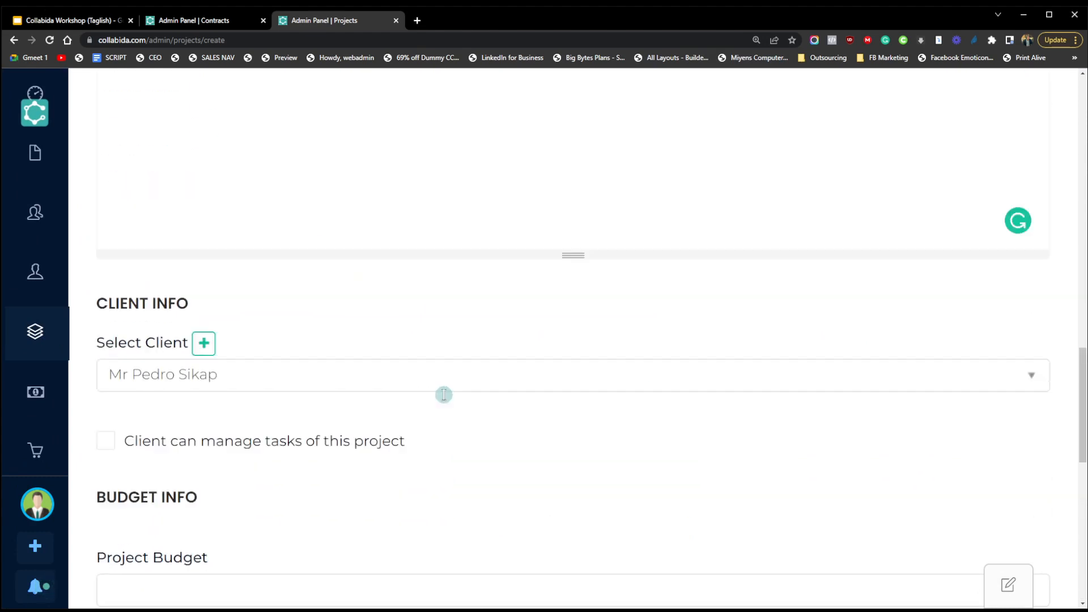
scroll(443, 394, "down", 5)
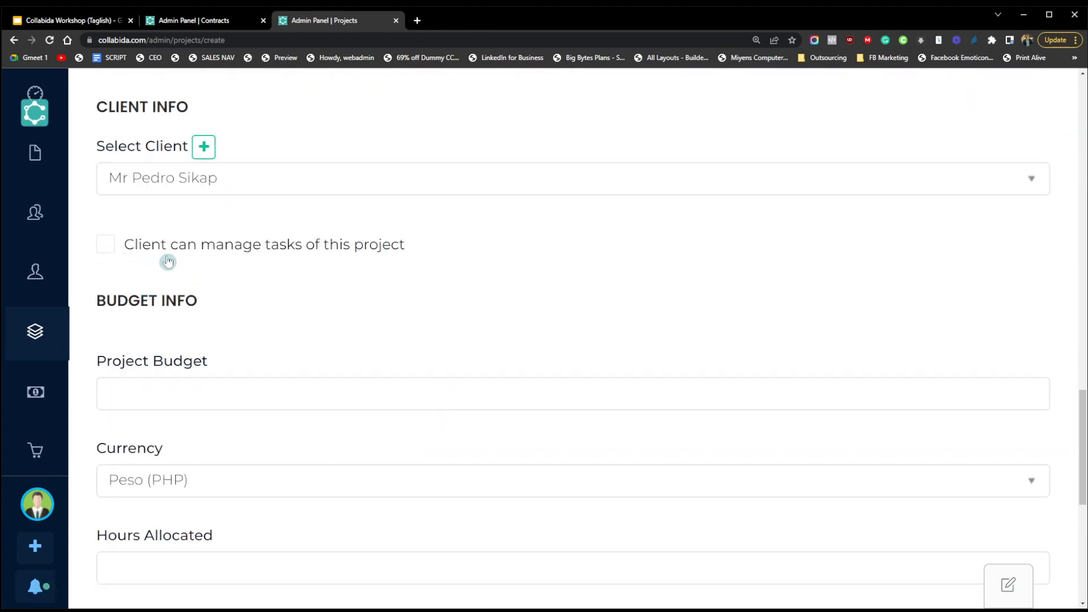
left_click(100, 250)
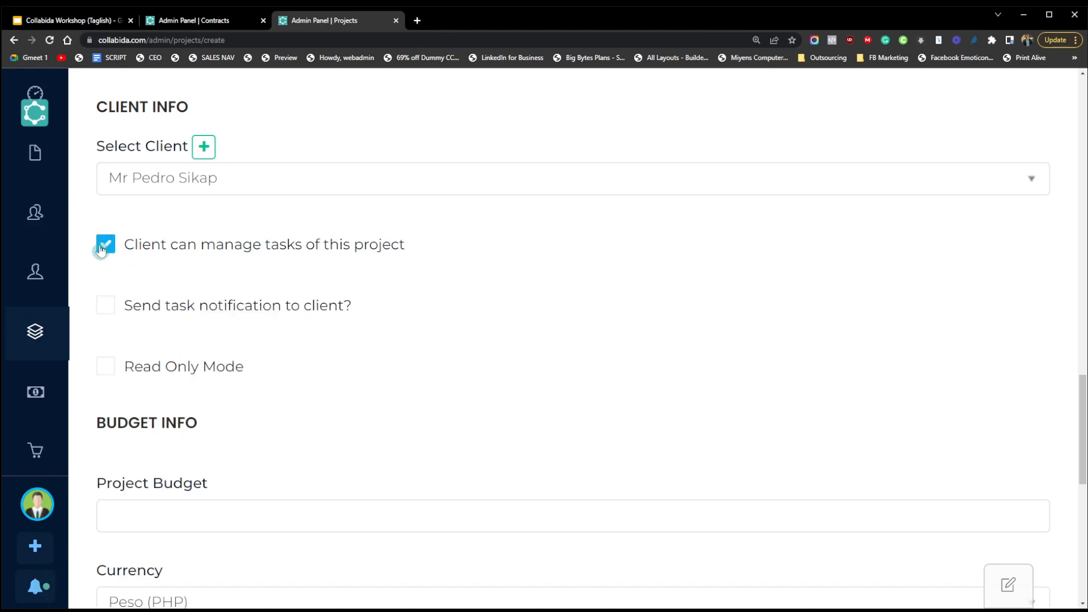
left_click(109, 316)
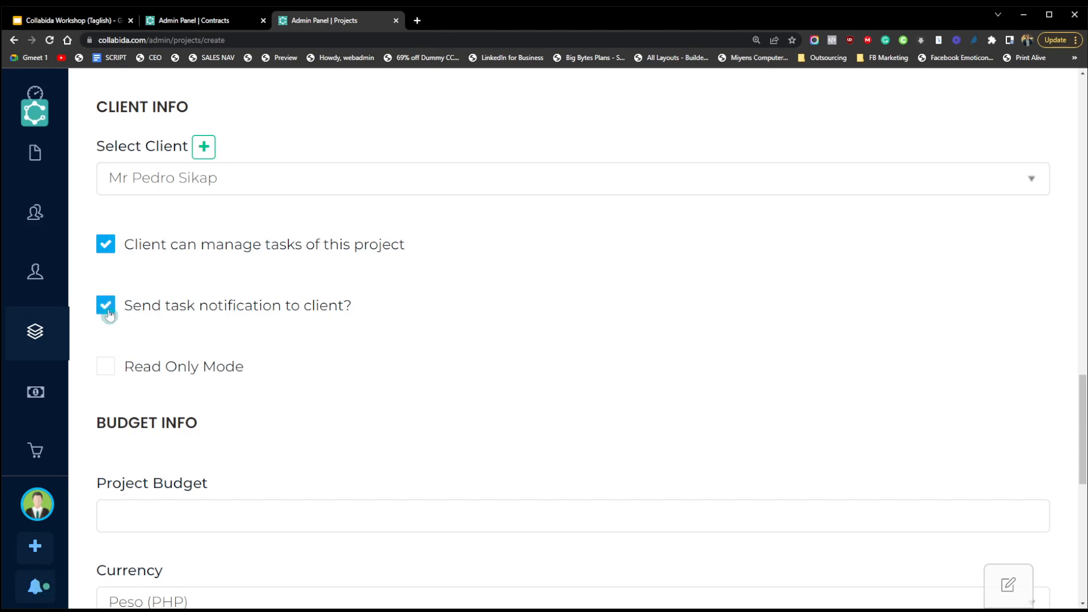
left_click(109, 369)
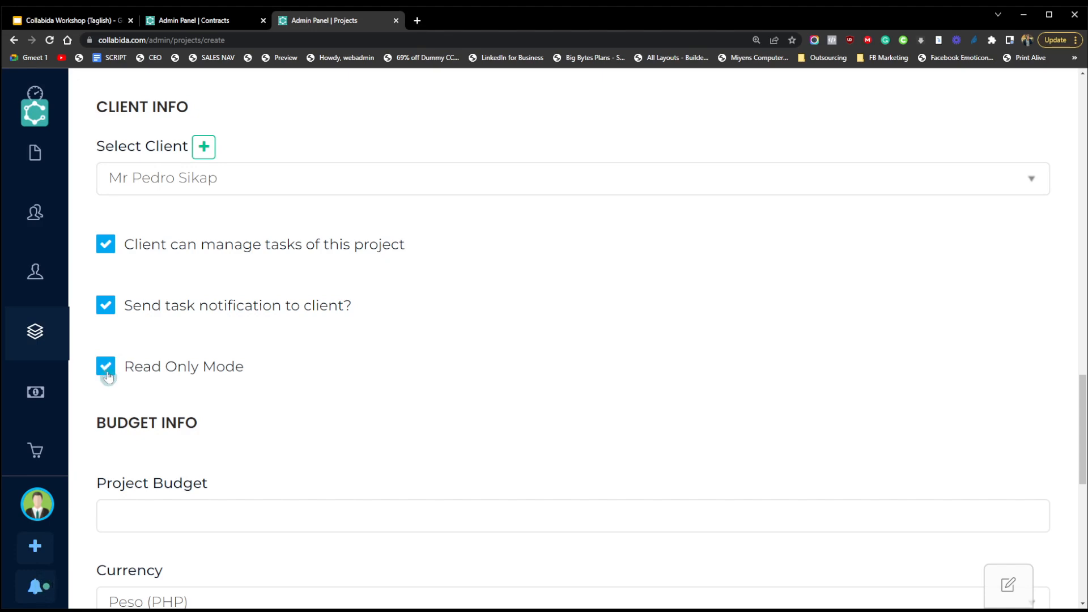
left_click(108, 373)
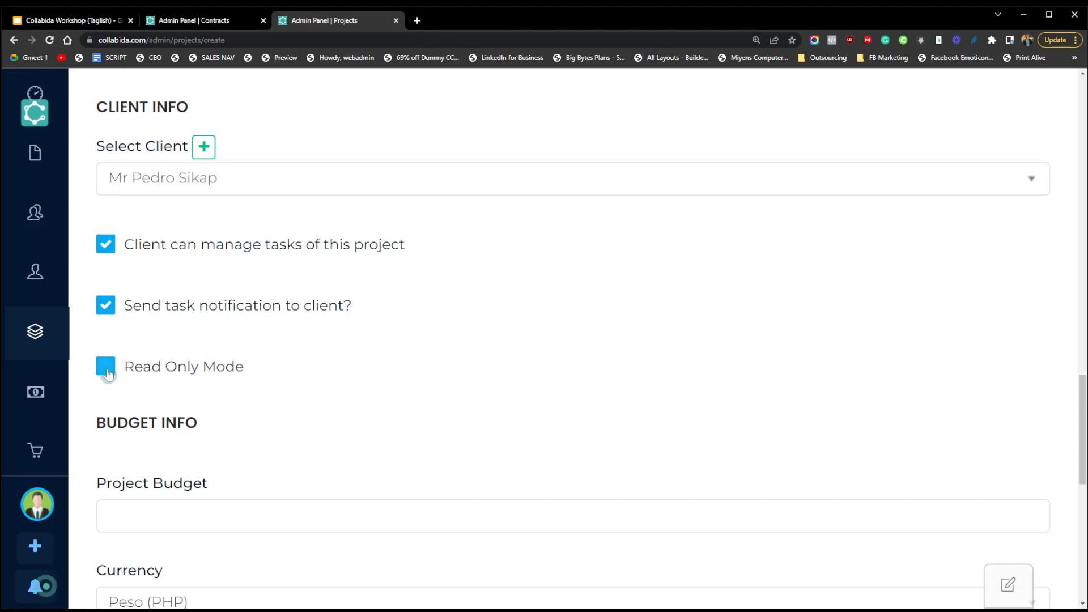
left_click(108, 306)
left_click(108, 305)
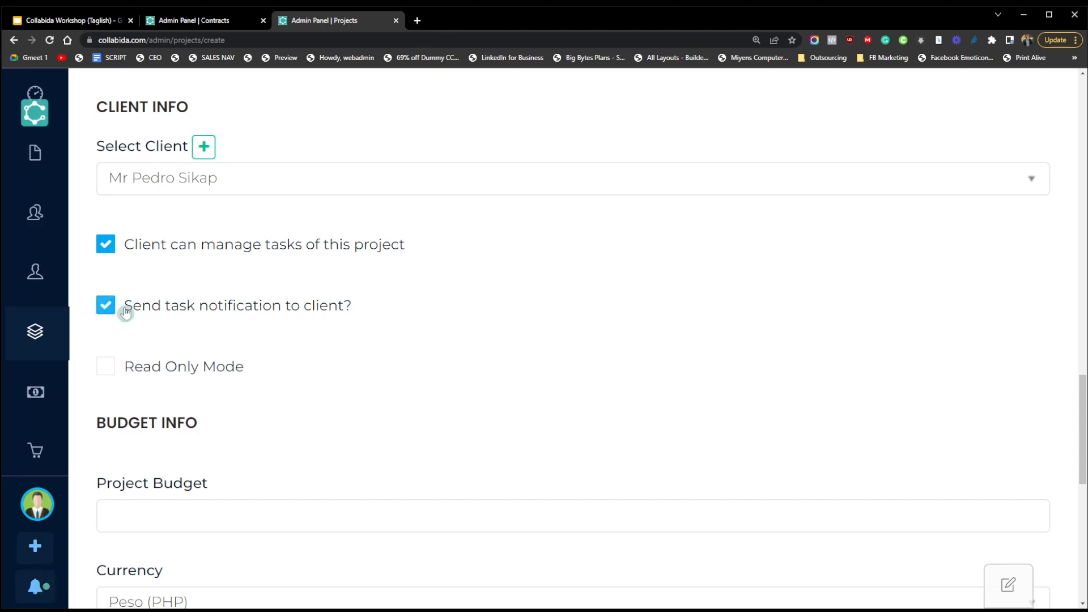
Set the project budget to 10000, keeping the currency as Peso (PHP)
scroll(272, 343, "down", 3)
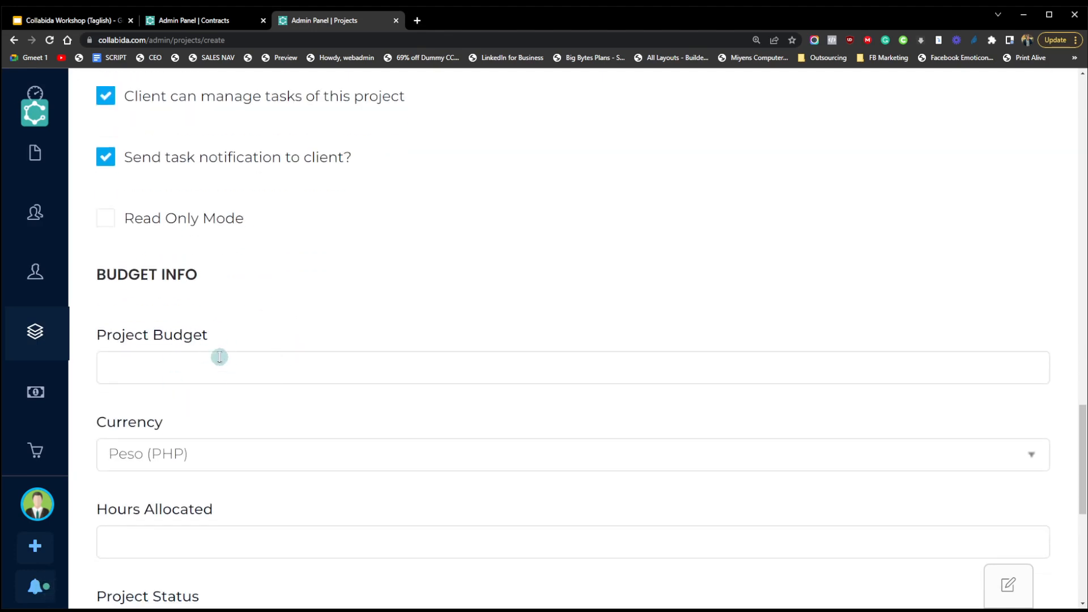
left_click(180, 372)
type("10000")
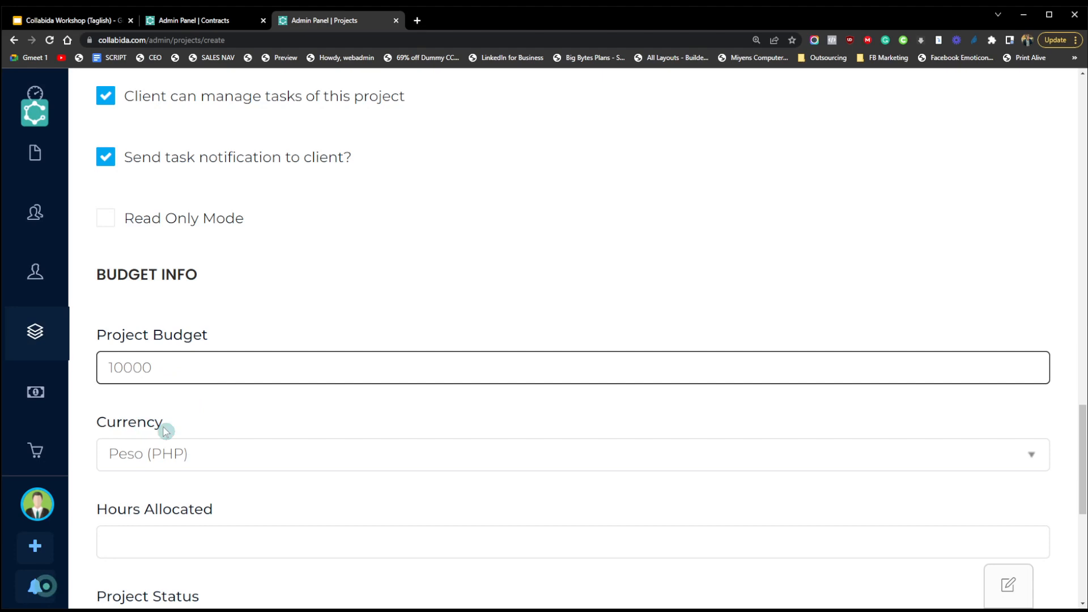
left_click(189, 408)
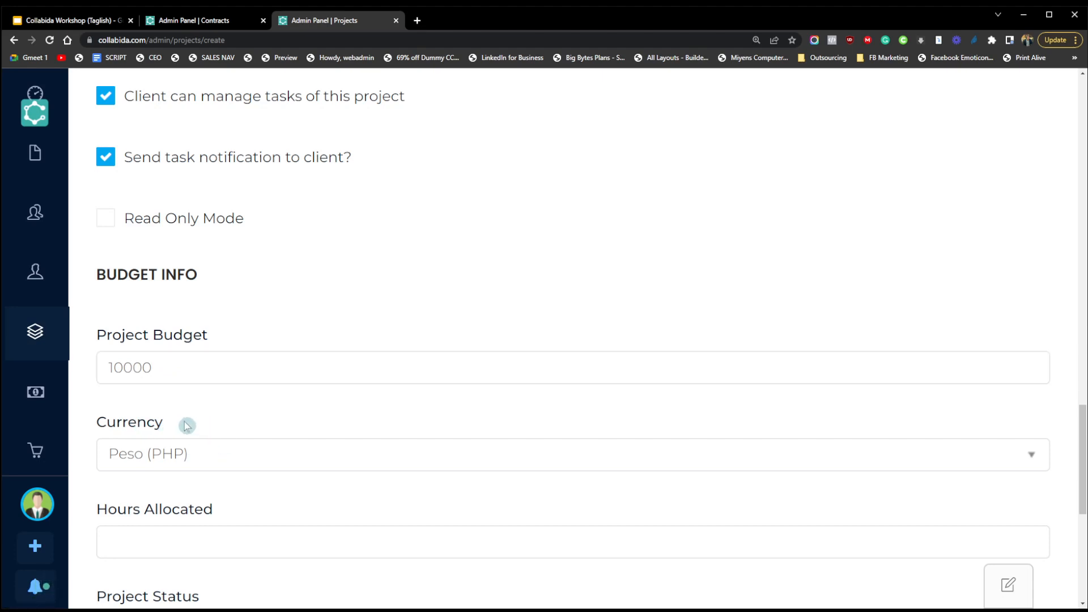
Review the budget, client options, project summary, members and manual time log setting entered in the form
left_click(114, 372)
double_click(113, 372)
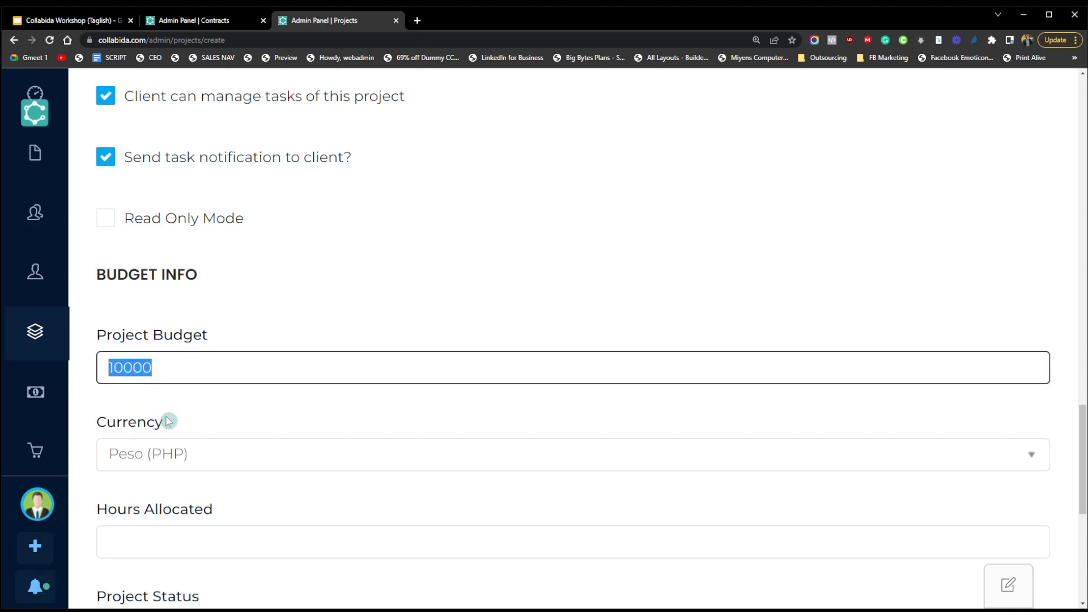
scroll(237, 393, "up", 15)
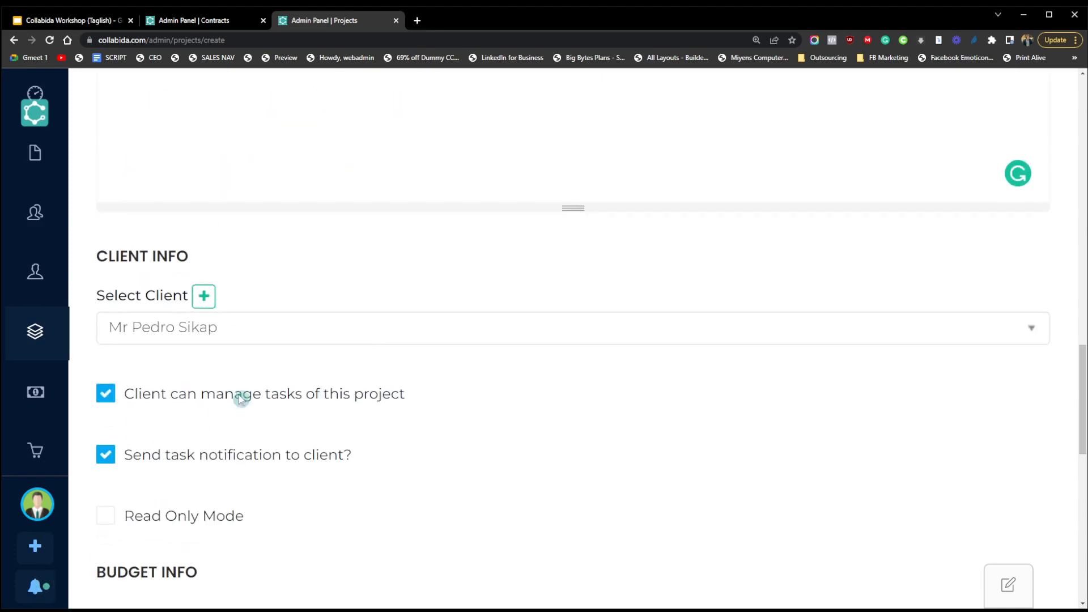
scroll(238, 393, "up", 3)
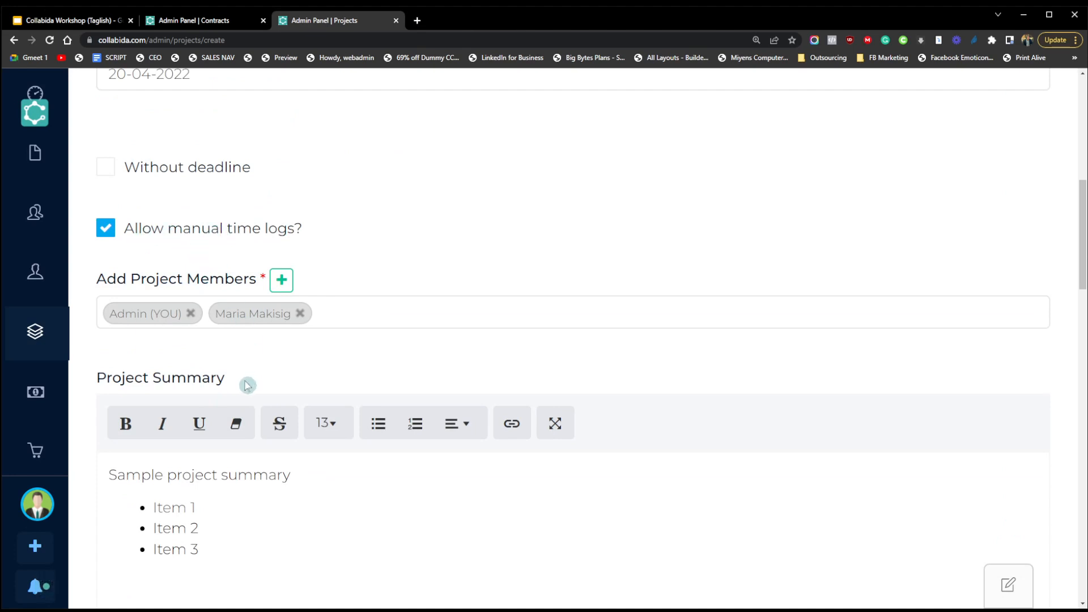
scroll(242, 409, "down", 3)
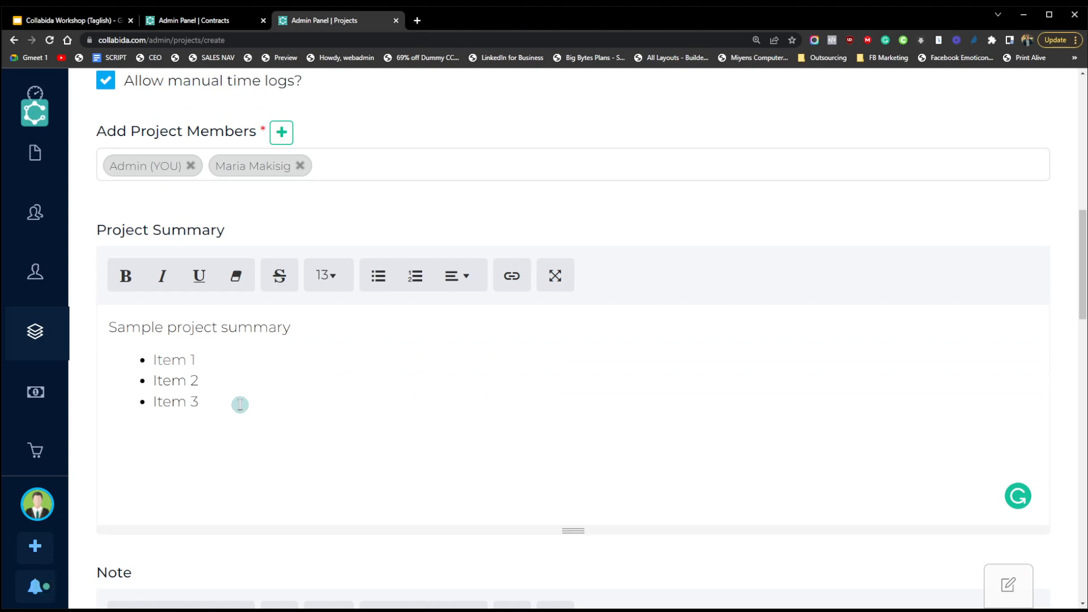
scroll(240, 404, "down", 2)
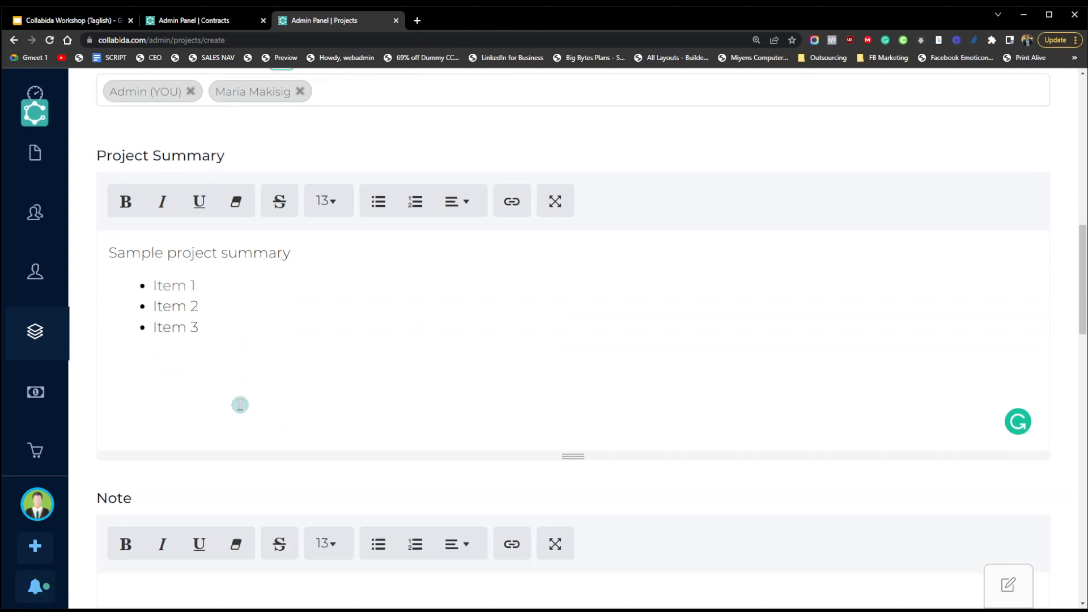
scroll(240, 404, "up", 2)
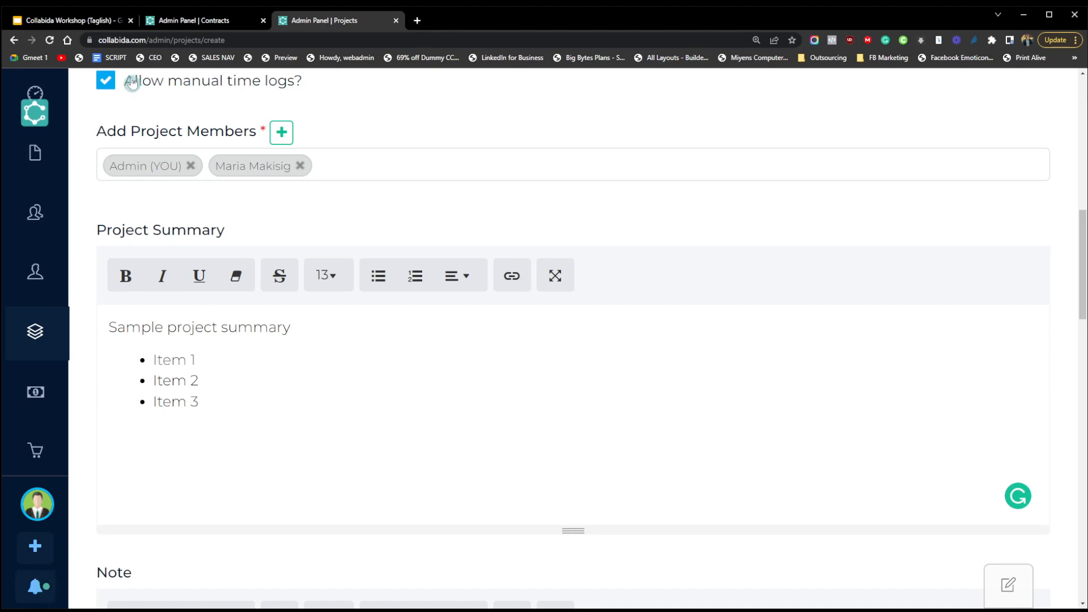
scroll(150, 82, "up", 1)
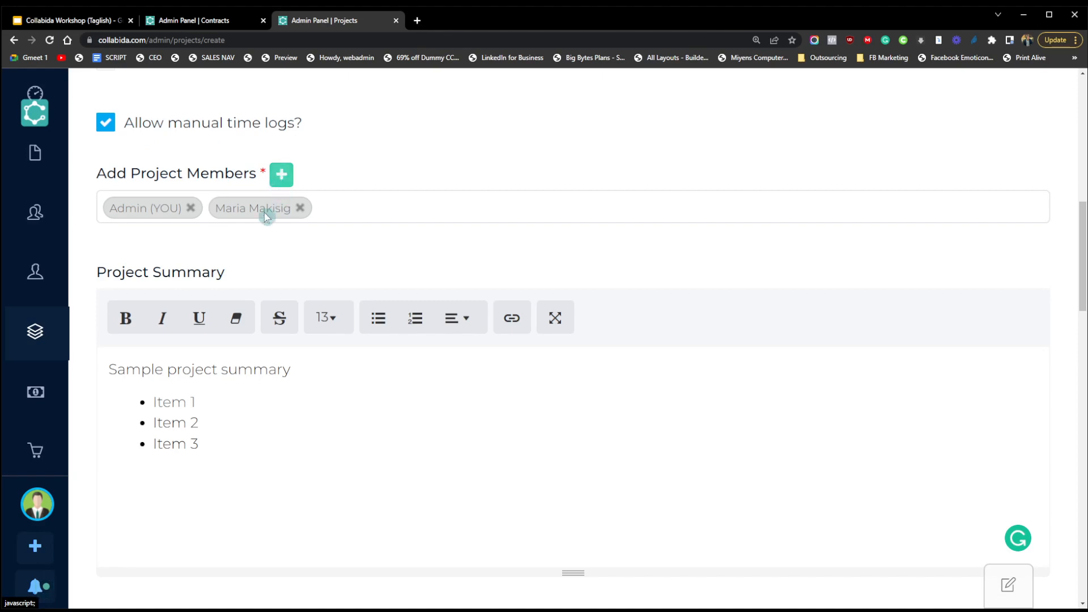
Review the client options and project budget, and look through the available currencies while keeping Peso (PHP)
scroll(279, 297, "down", 15)
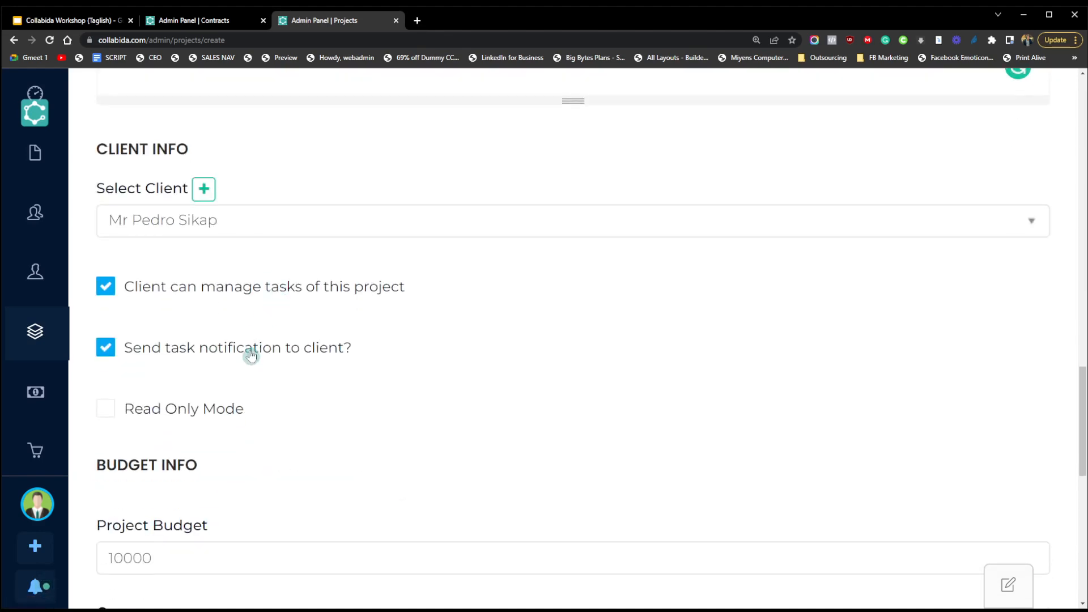
scroll(250, 351, "down", 2)
left_click_drag(183, 272, 106, 274)
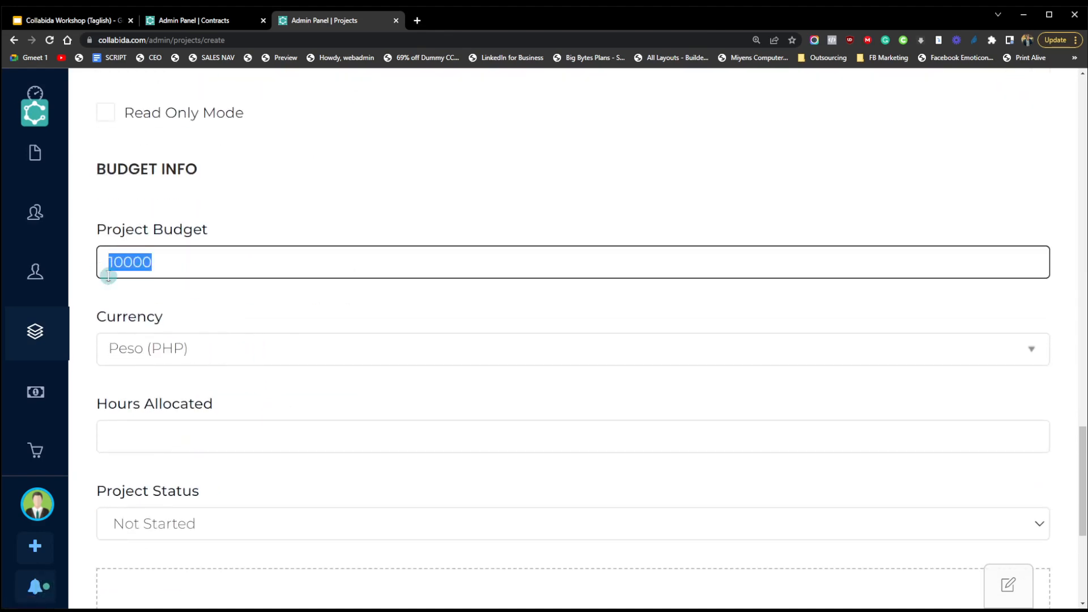
left_click(230, 309)
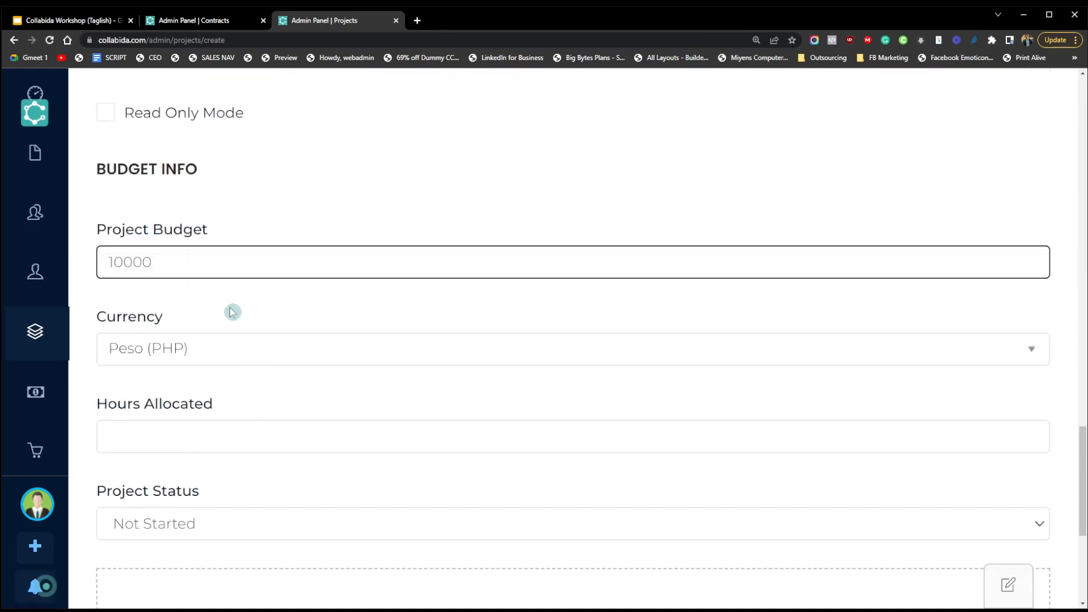
left_click(218, 354)
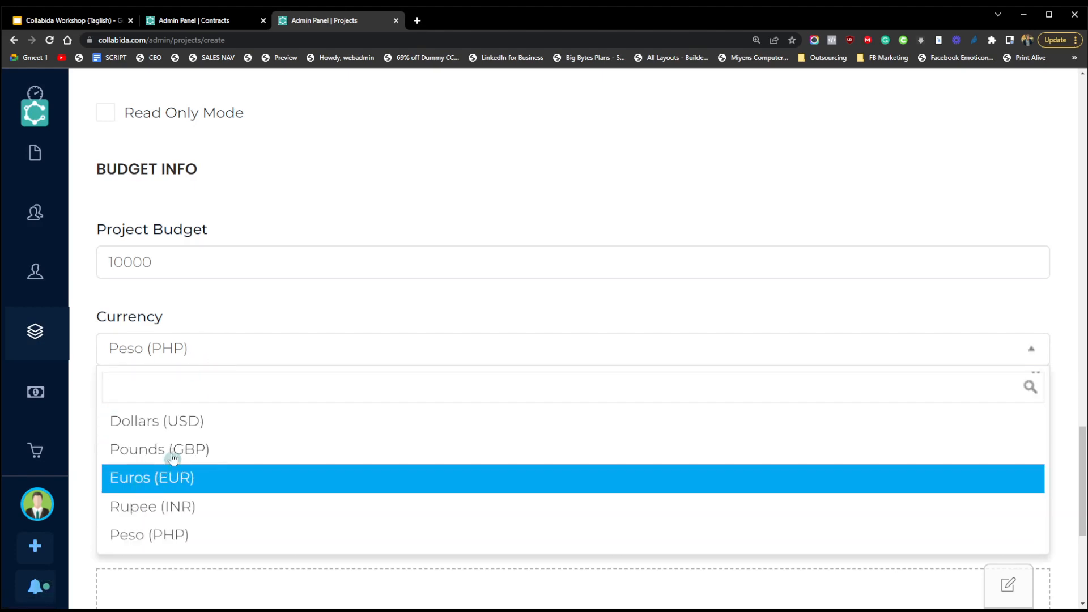
left_click(231, 313)
left_click(173, 349)
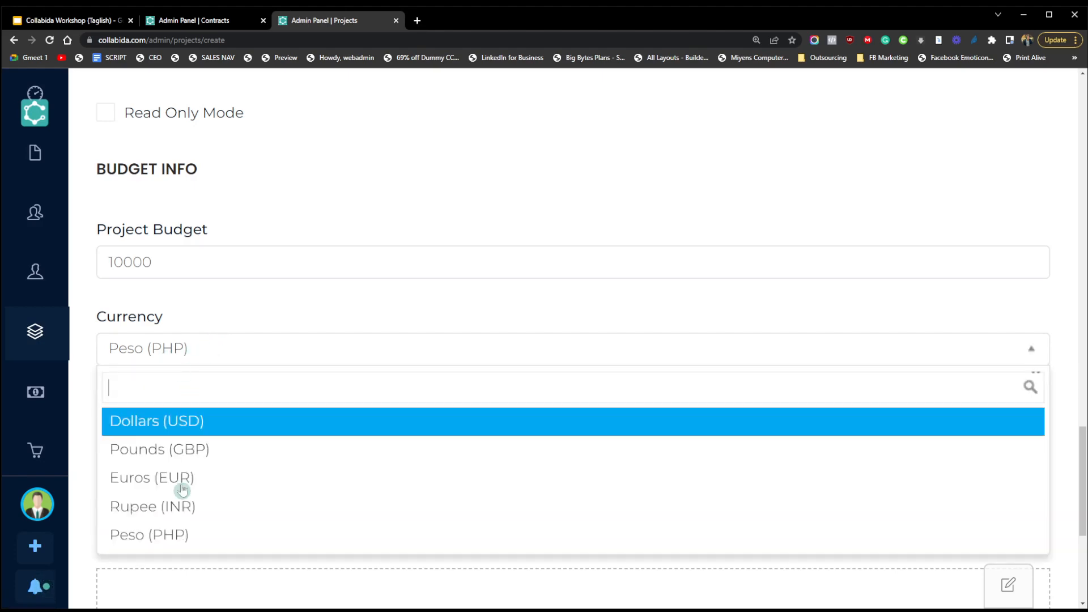
left_click(226, 319)
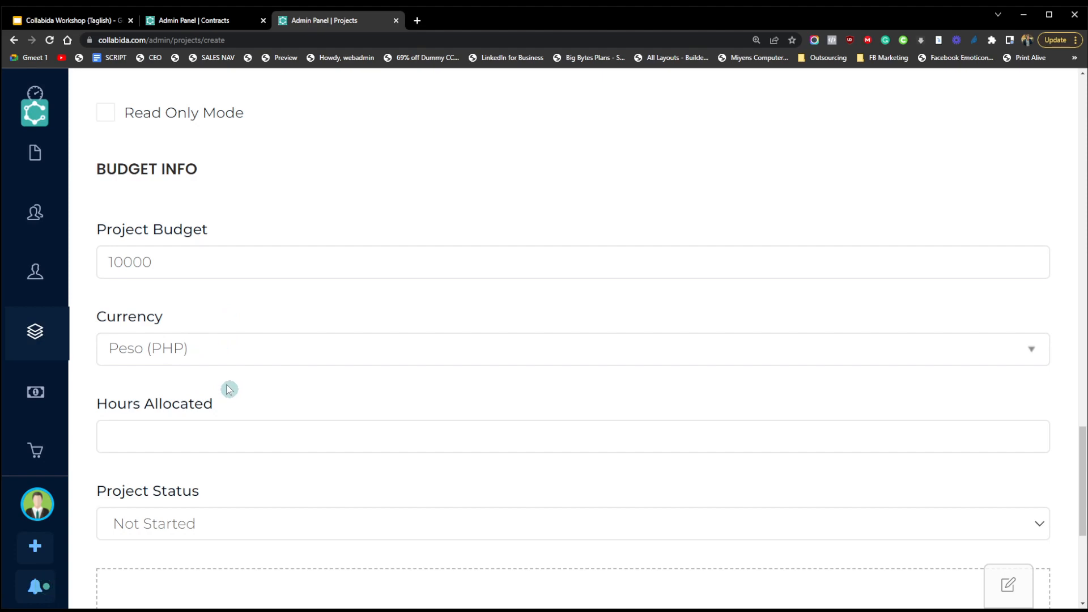
Set the project's allocated hours to 40
scroll(227, 387, "down", 1)
scroll(226, 384, "down", 1)
left_click(199, 368)
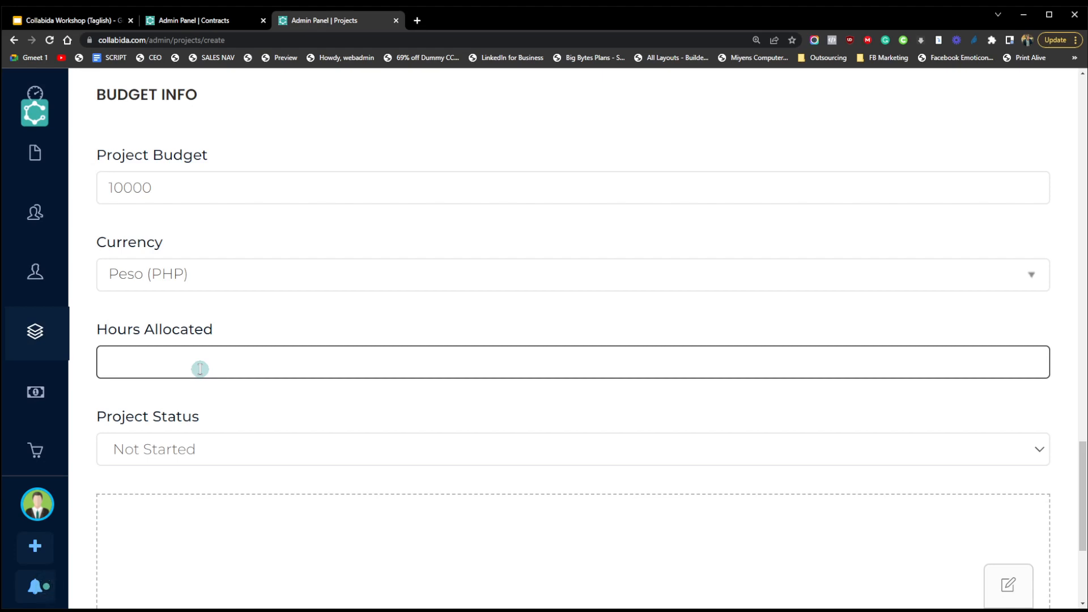
type("40")
left_click(206, 399)
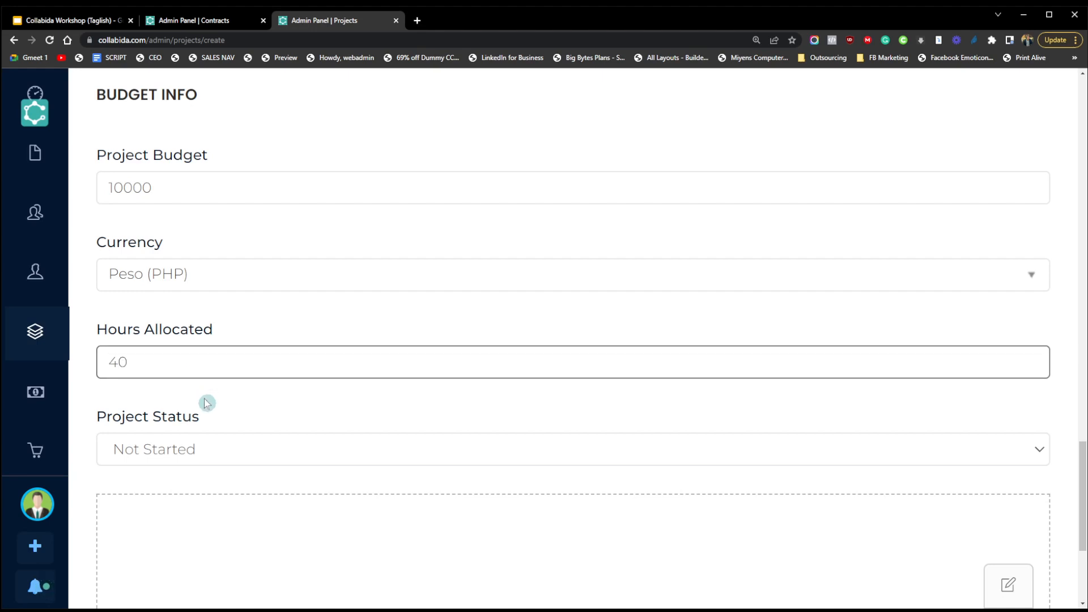
Try the project statuses In Progress, On Hold, Canceled, Finished and Under Review one after another
scroll(216, 404, "down", 3)
left_click(231, 302)
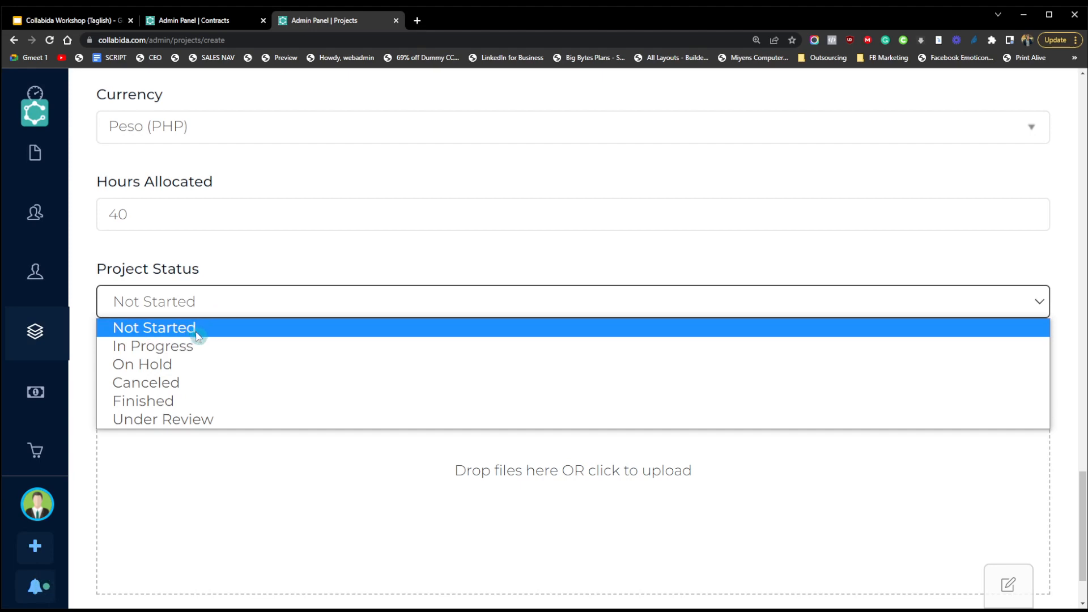
left_click(165, 348)
left_click(202, 303)
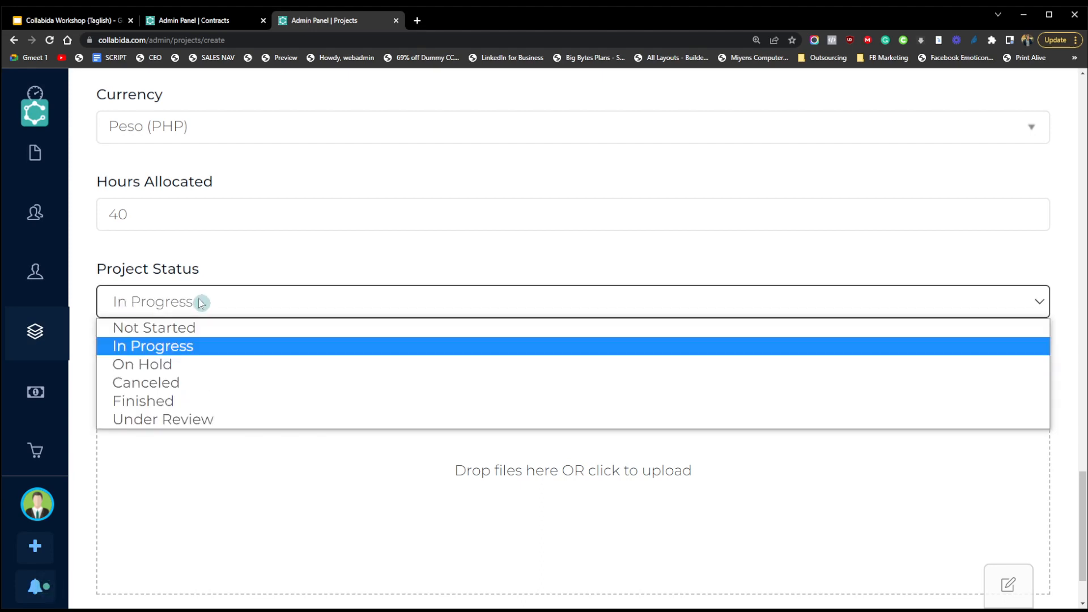
left_click(194, 364)
left_click(214, 313)
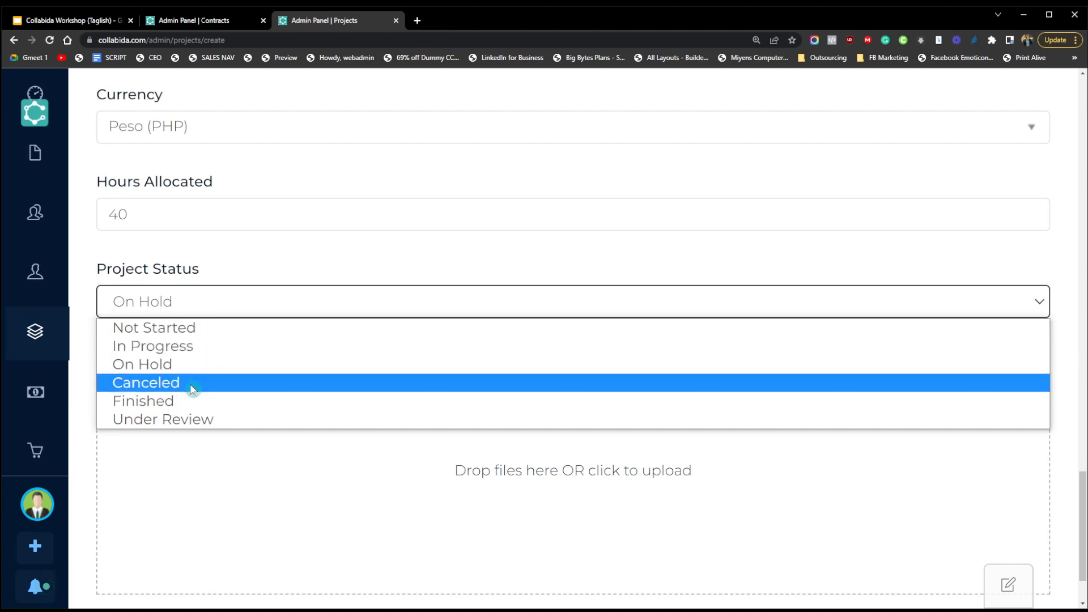
left_click(191, 388)
left_click(212, 305)
left_click(189, 402)
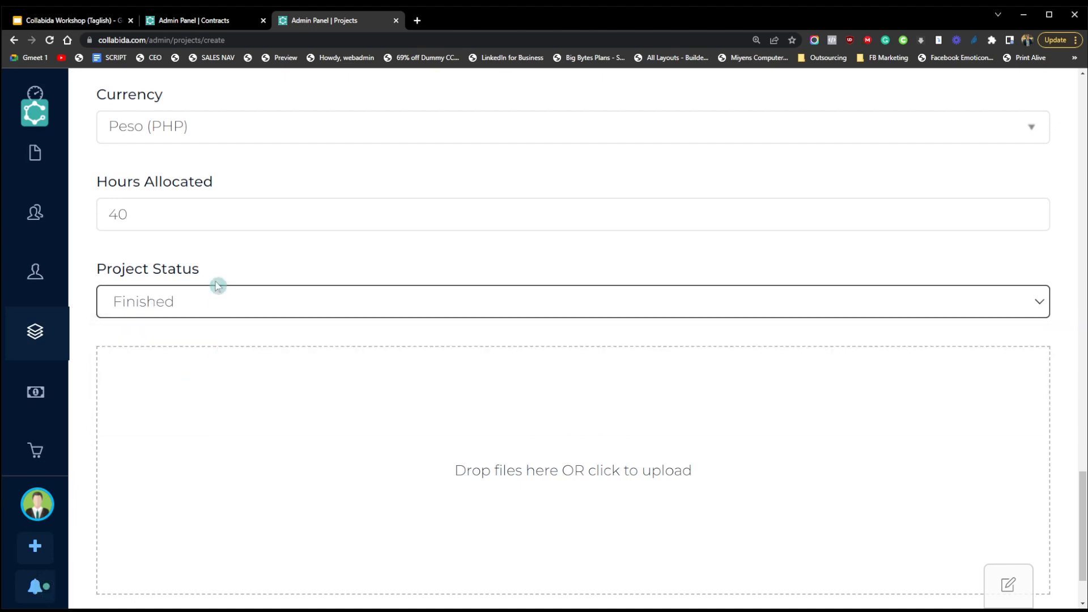
left_click(216, 289)
left_click(210, 426)
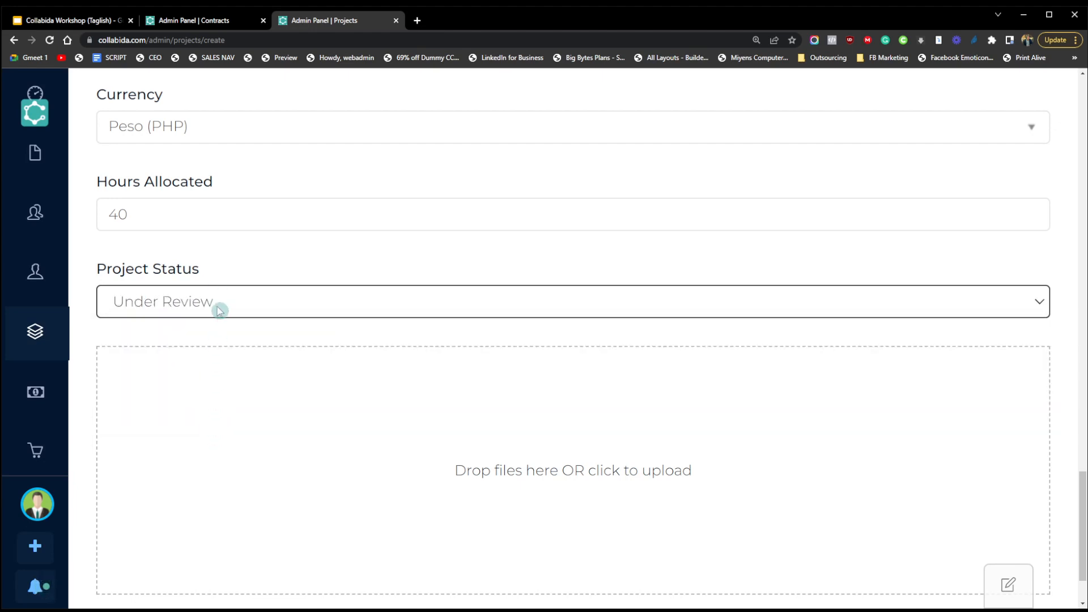
Set the project status to Not Started
left_click(219, 306)
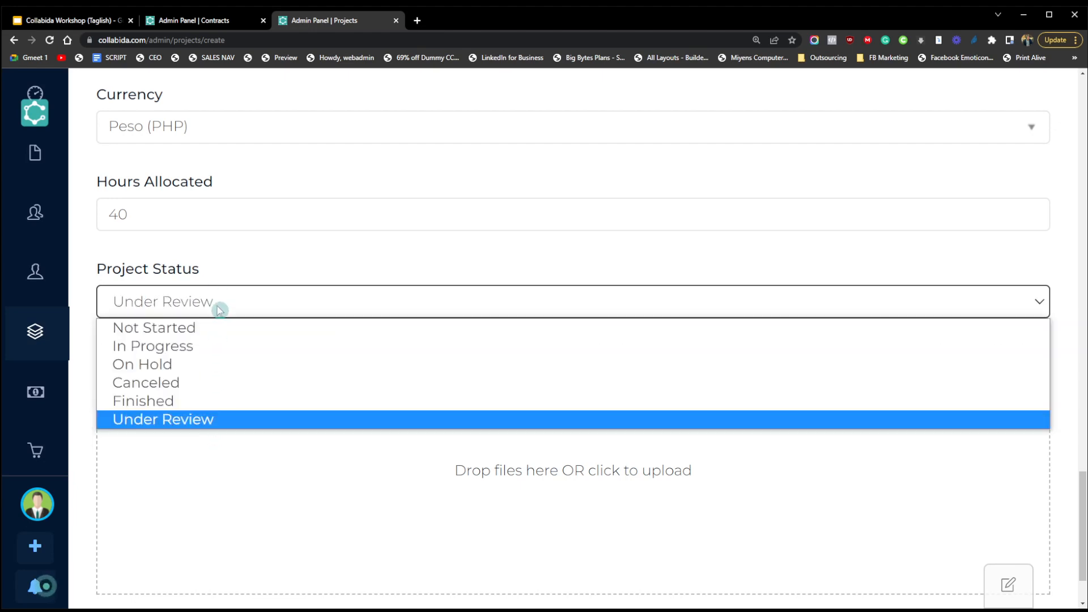
left_click(212, 335)
left_click(257, 276)
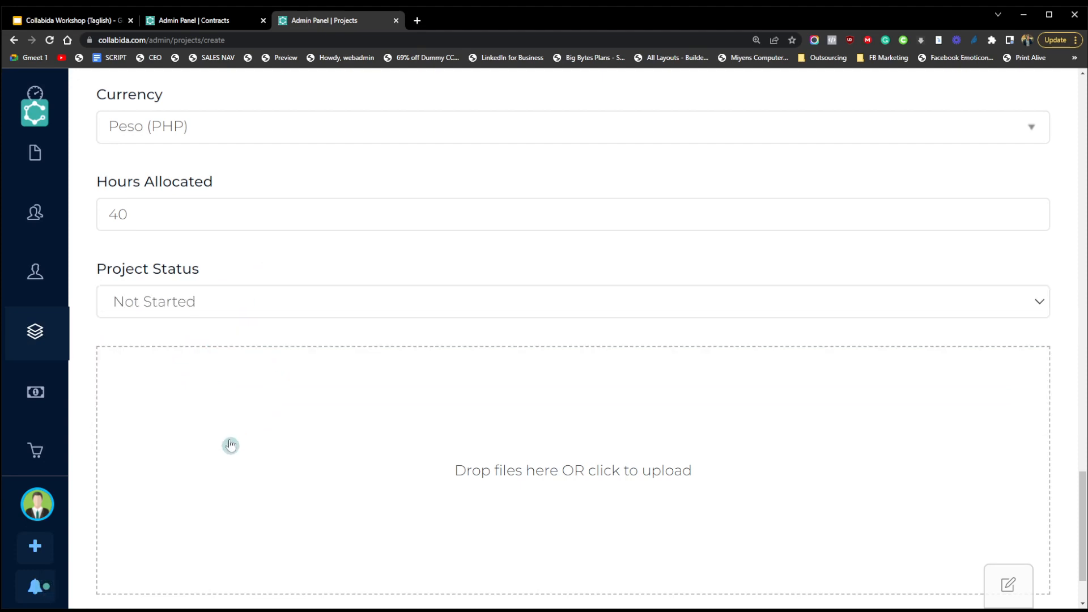
scroll(231, 444, "down", 2)
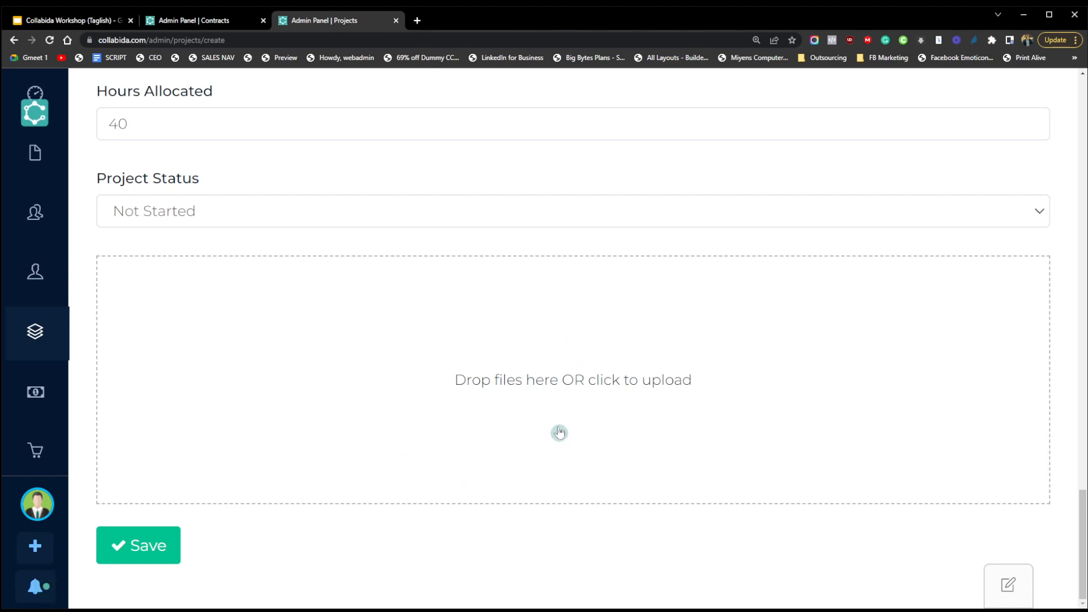
left_click(560, 404)
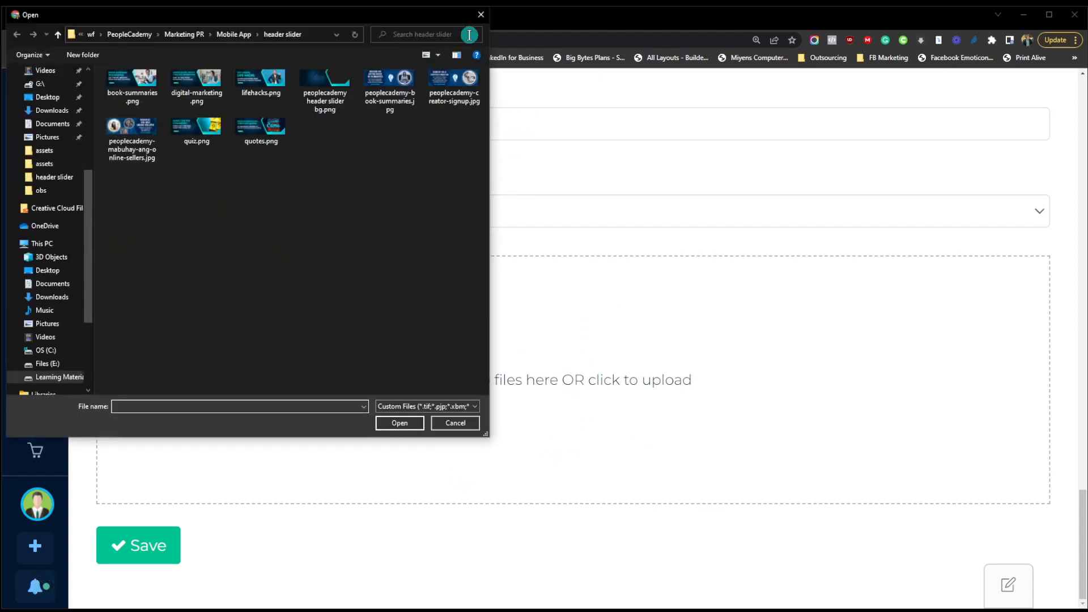
left_click(479, 16)
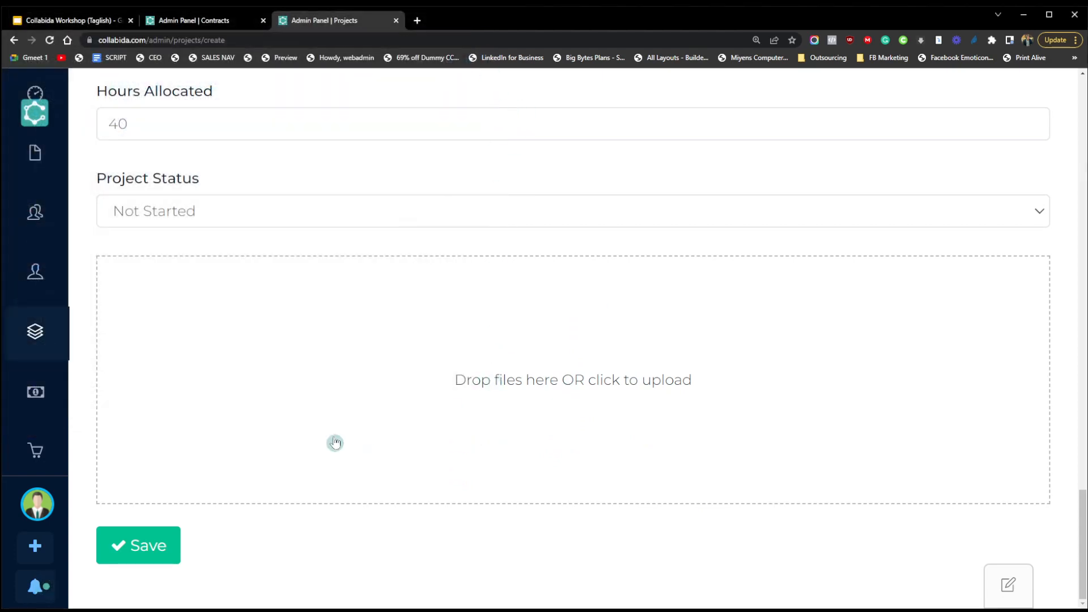
Save the new project and expand the navigation sidebar on the projects list
scroll(219, 513, "up", 3)
scroll(219, 514, "down", 3)
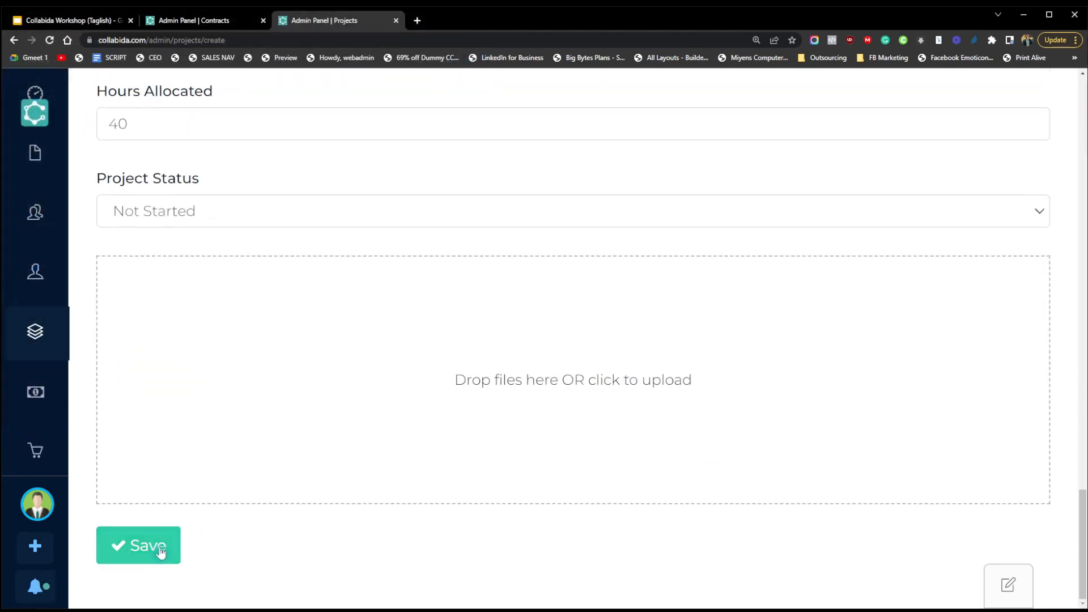
left_click(158, 547)
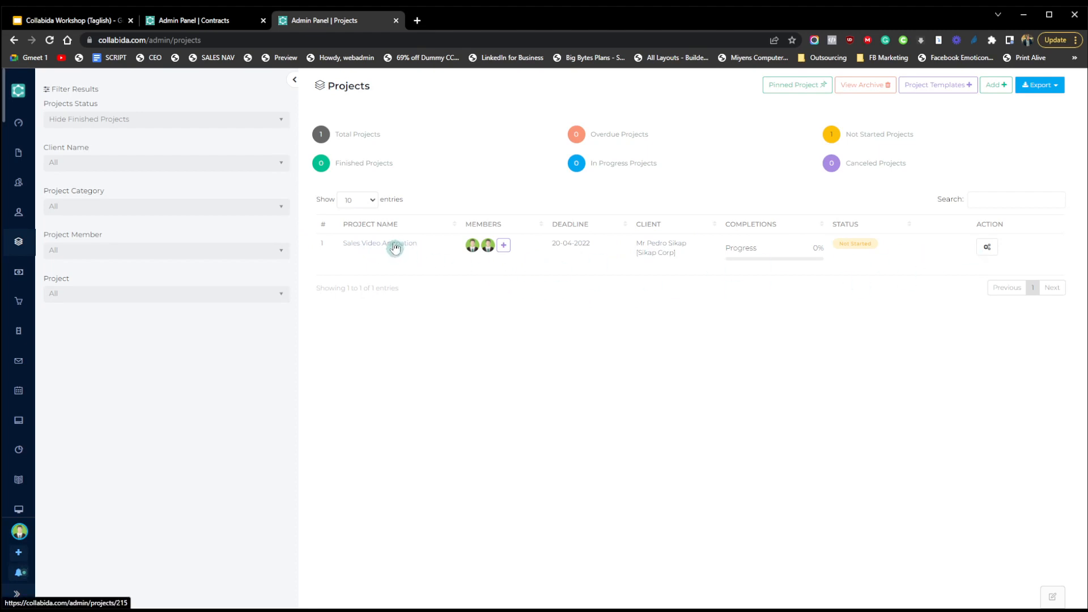
left_click(18, 596)
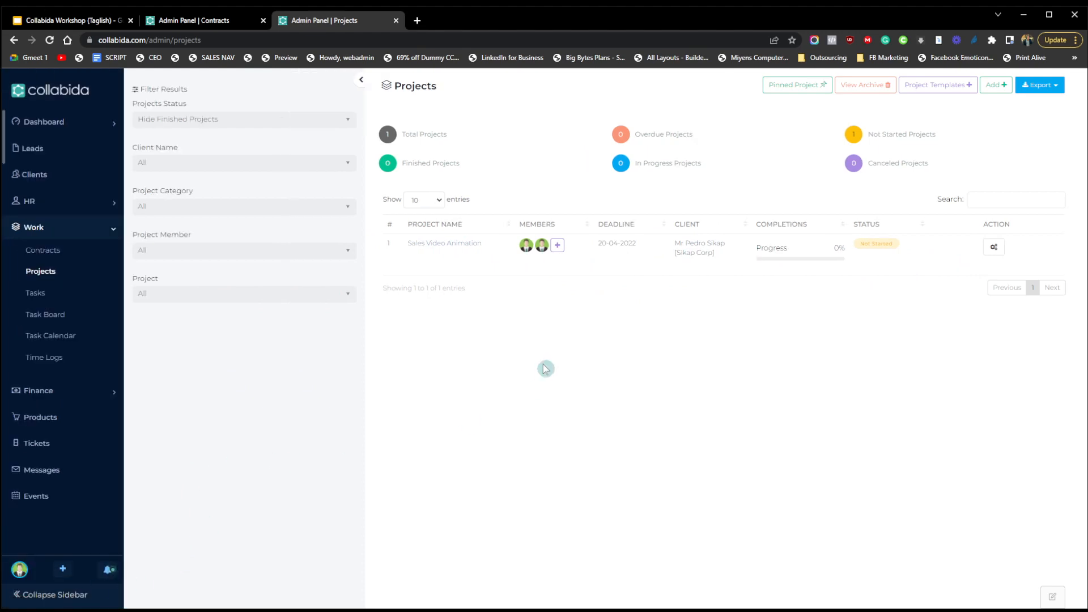